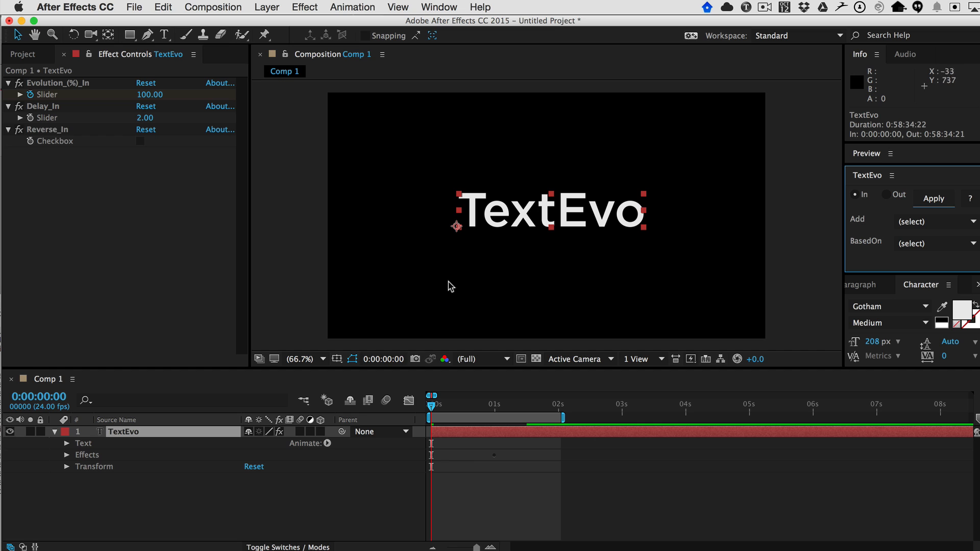
- Add a Position property to the TextEvo layer's In animation and preview the result from the first frame
{"action": "left_click", "coordinate": [910, 222]}
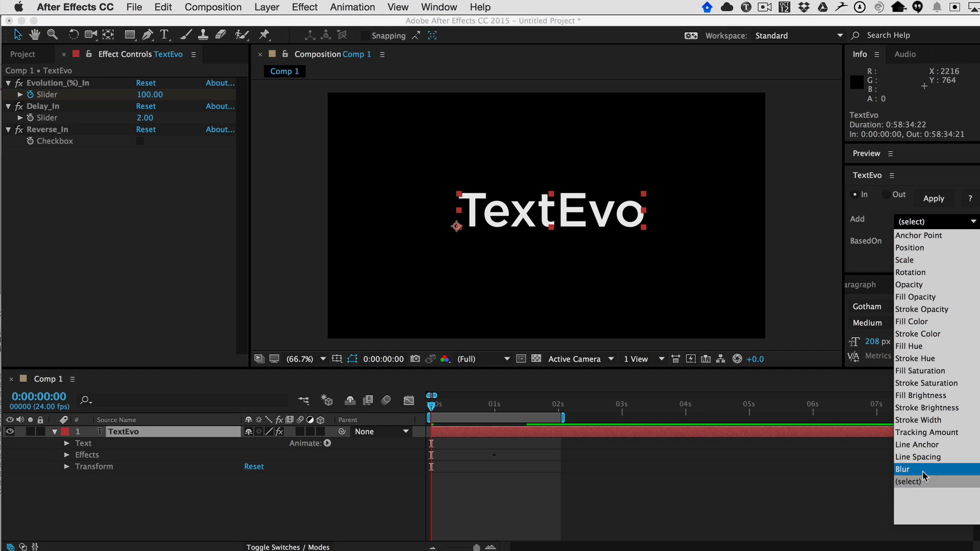
{"action": "left_click", "coordinate": [923, 247]}
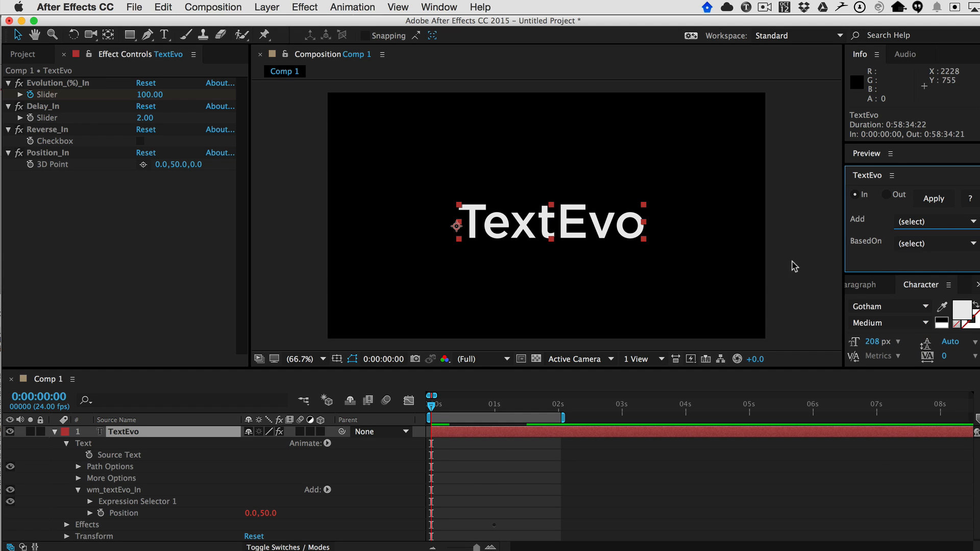
{"action": "left_click", "coordinate": [433, 407]}
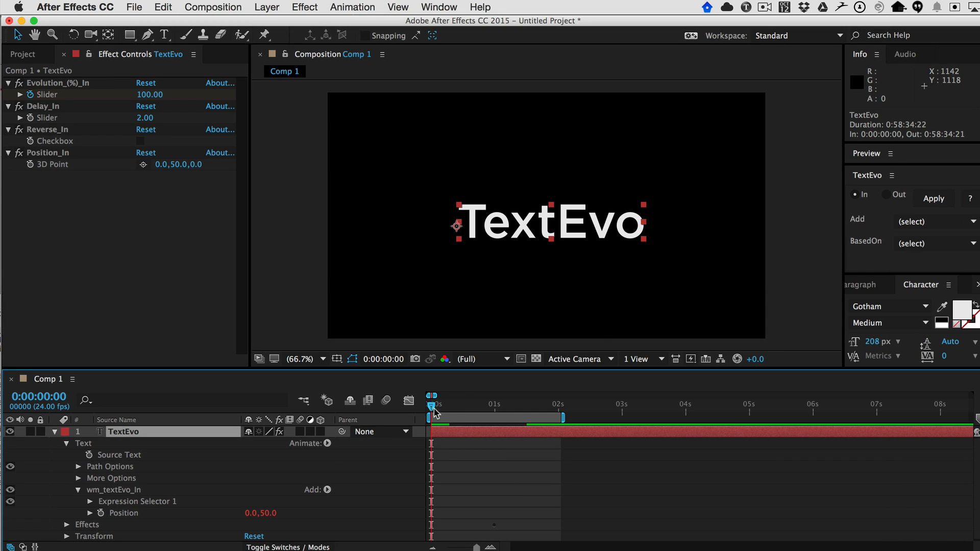
{"action": "key", "text": "space"}
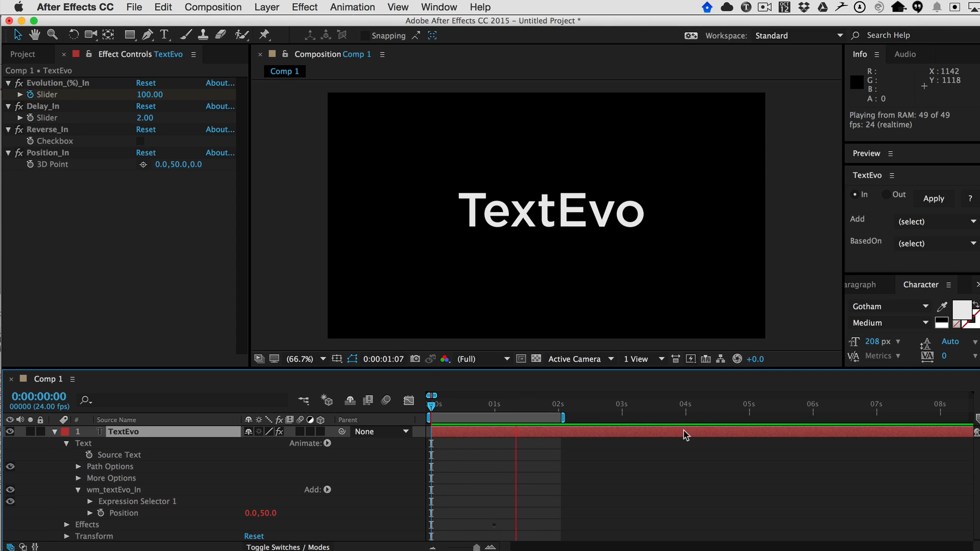
{"action": "key", "text": "space"}
{"action": "key", "text": "Home"}
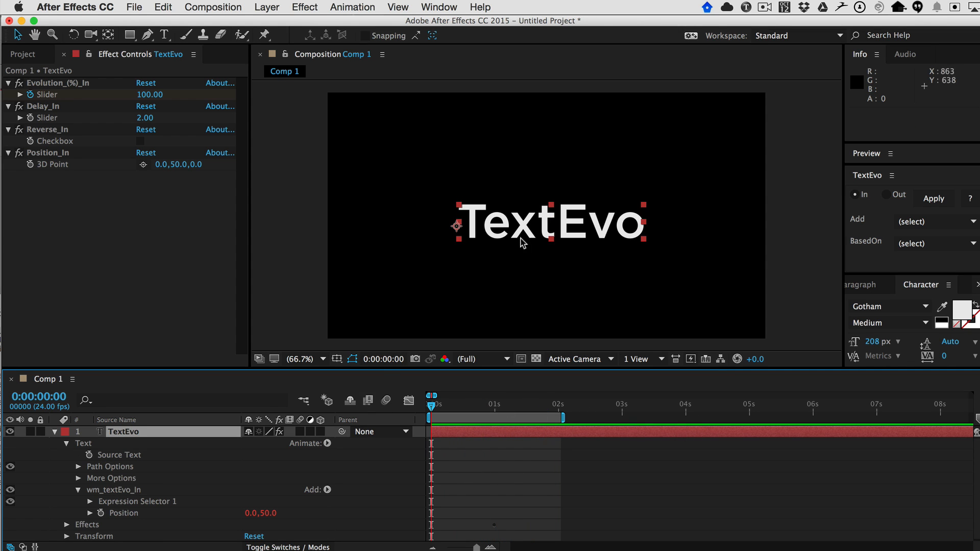
{"action": "key", "text": "space"}
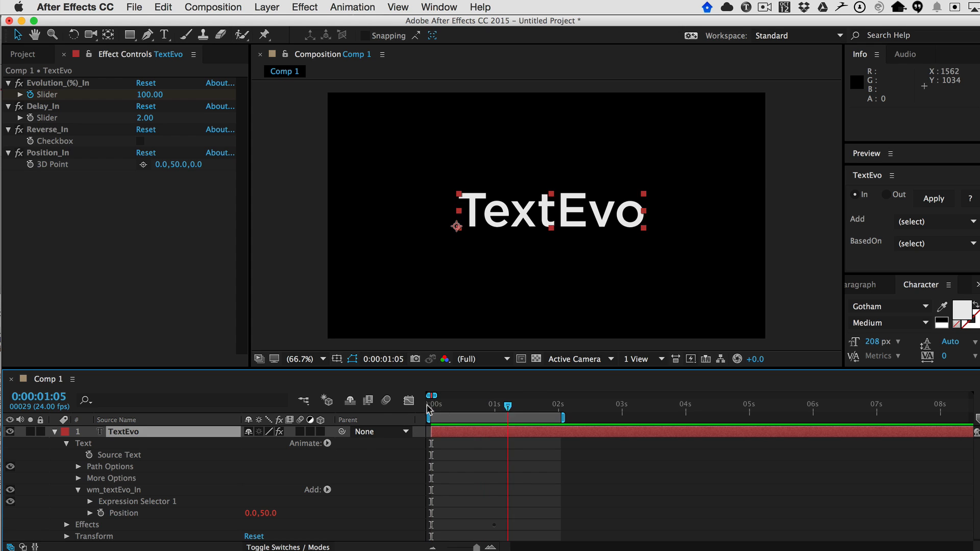
{"action": "key", "text": "space"}
- Set the Y value of Position_In to 656 and preview the letters rising into place
{"action": "left_click", "coordinate": [66, 156]}
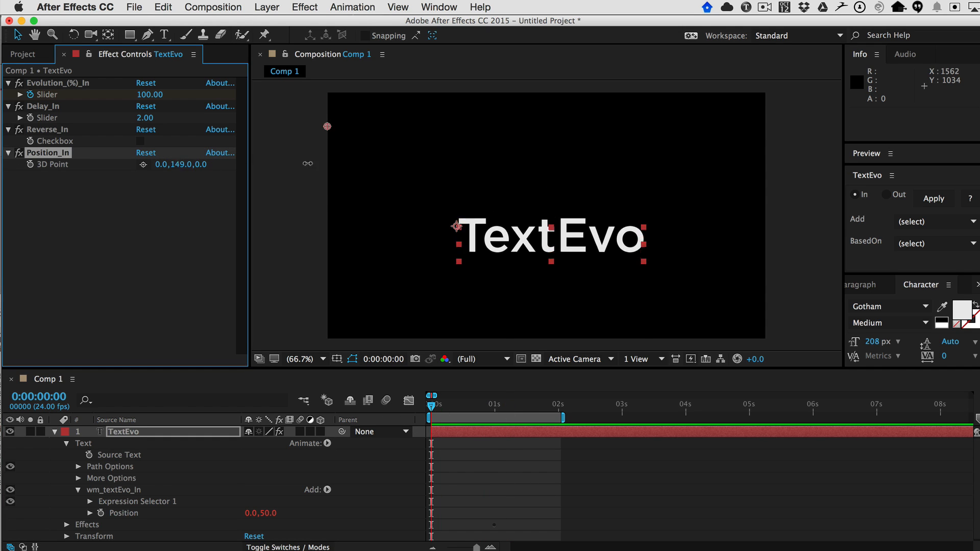
{"action": "left_click_drag", "start_coordinate": [175, 163], "coordinate": [554, 198]}
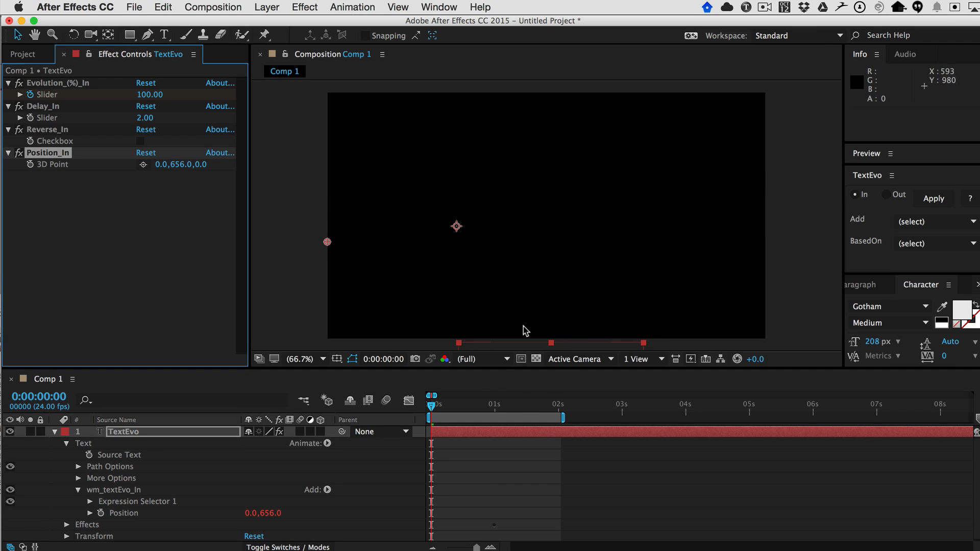
{"action": "key", "text": "space"}
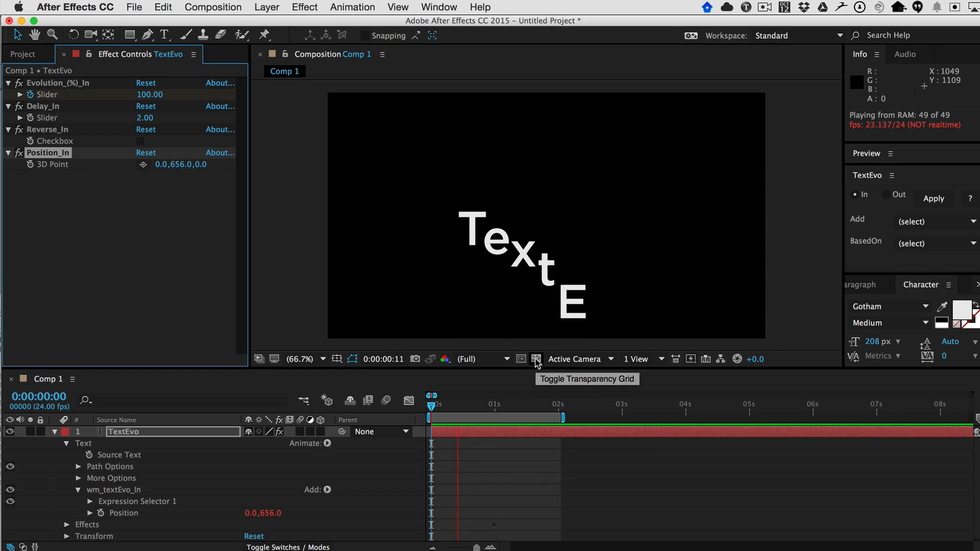
{"action": "key", "text": "space"}
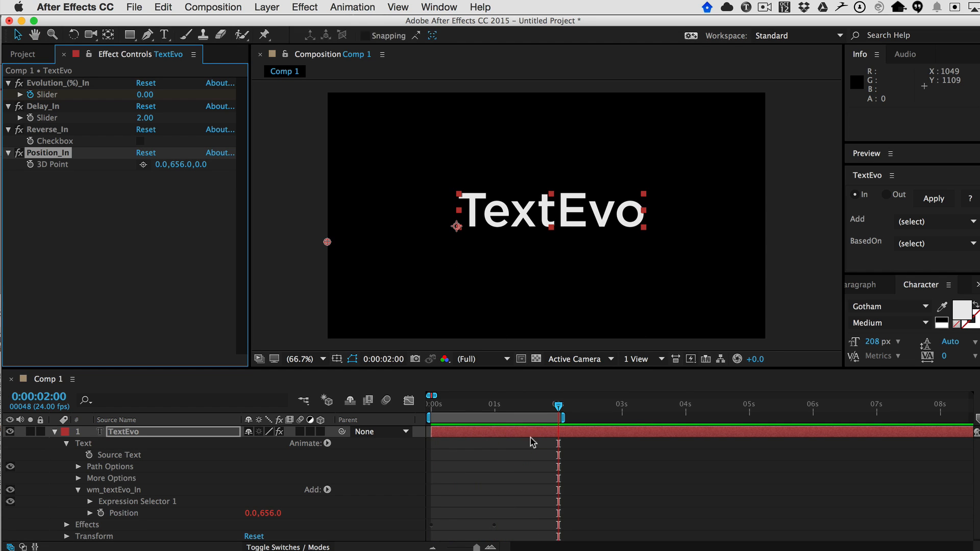
{"action": "key", "text": "space"}
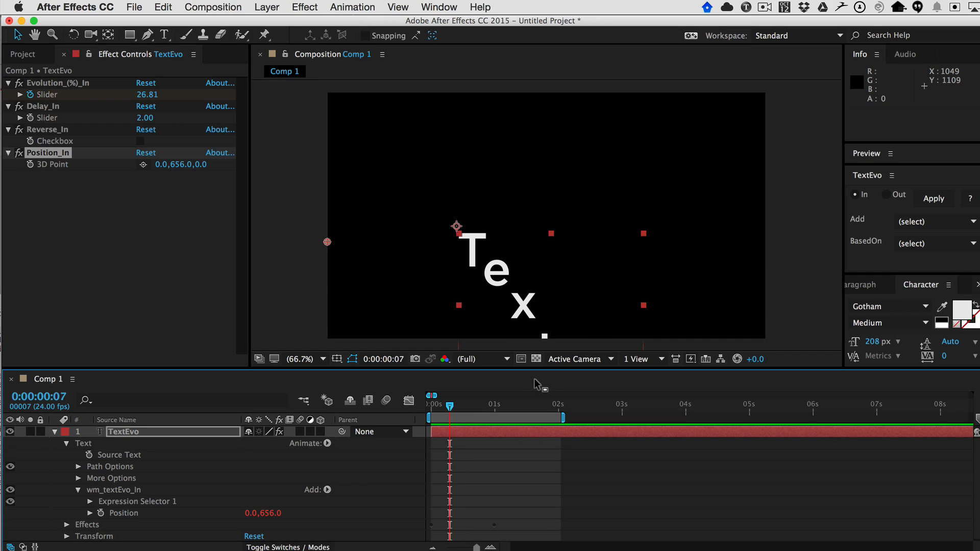
- Base the TextEvo layer's In animation on words and preview it from the start of the timeline
{"action": "left_click", "coordinate": [125, 433]}
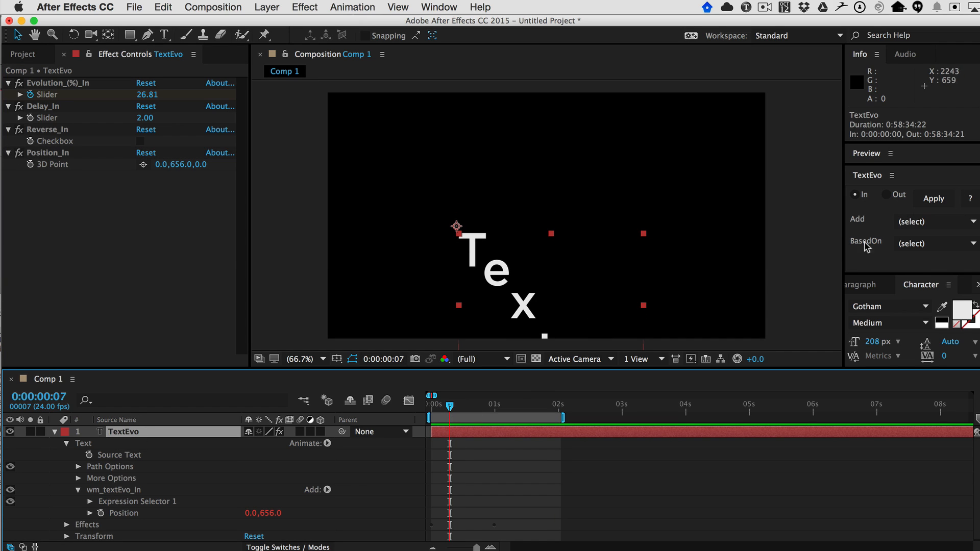
{"action": "left_click", "coordinate": [922, 246]}
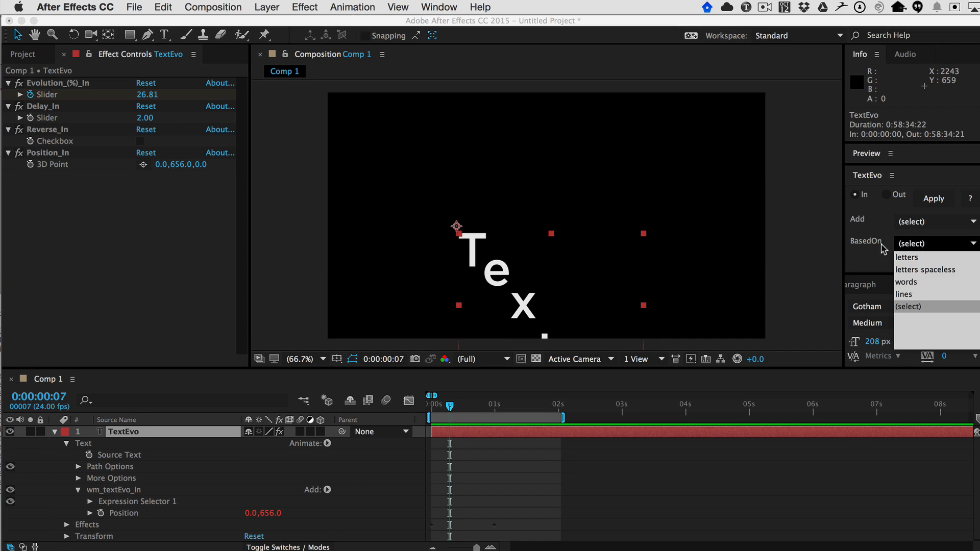
{"action": "left_click", "coordinate": [912, 284]}
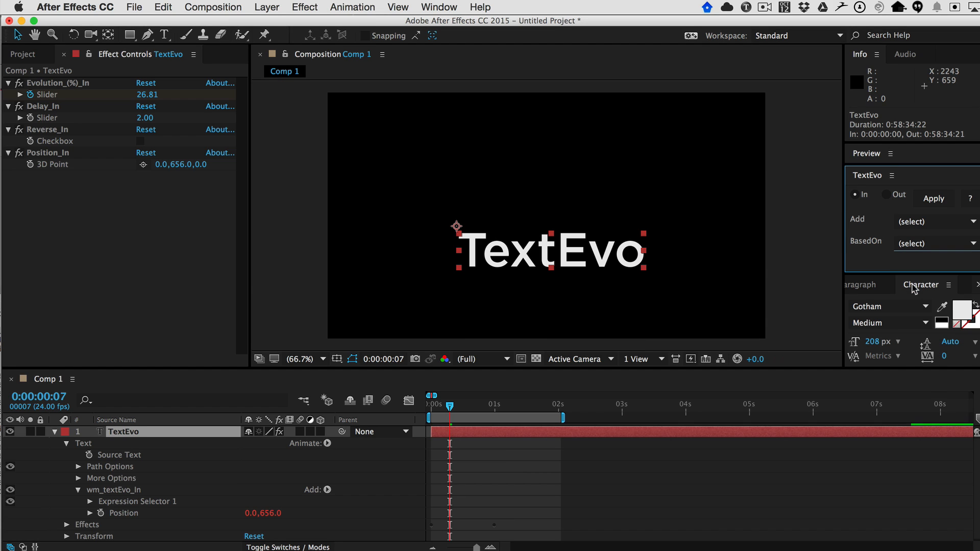
{"action": "left_click", "coordinate": [429, 408]}
{"action": "key", "text": "space"}
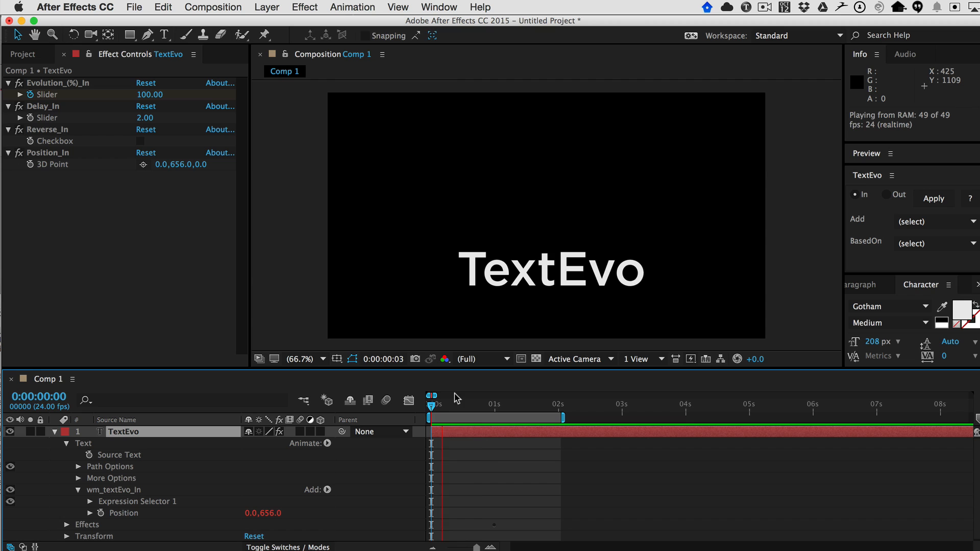
{"action": "key", "text": "space"}
{"action": "left_click_drag", "start_coordinate": [464, 409], "coordinate": [431, 405]}
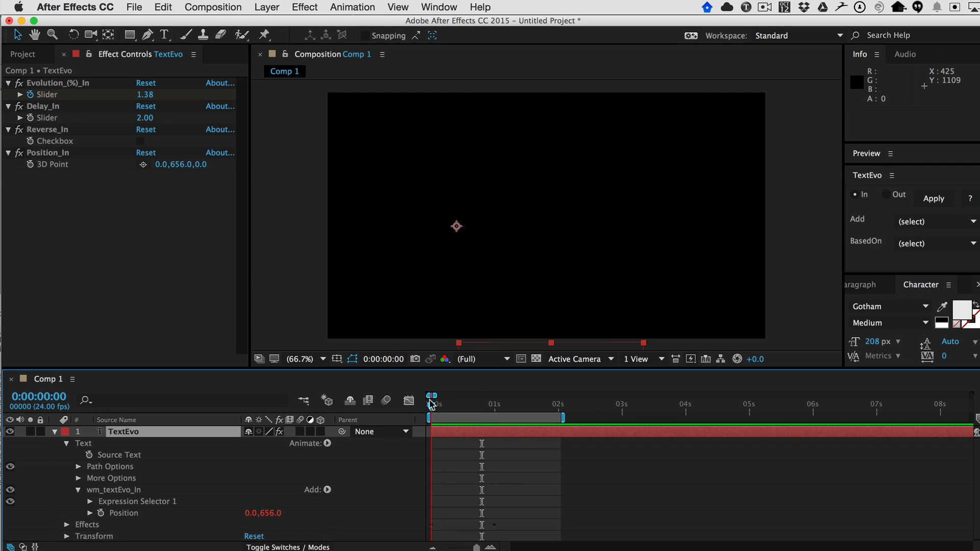
- Base the TextEvo layer's In animation on letters and preview it from the start
{"action": "left_click", "coordinate": [921, 244]}
{"action": "left_click", "coordinate": [921, 259]}
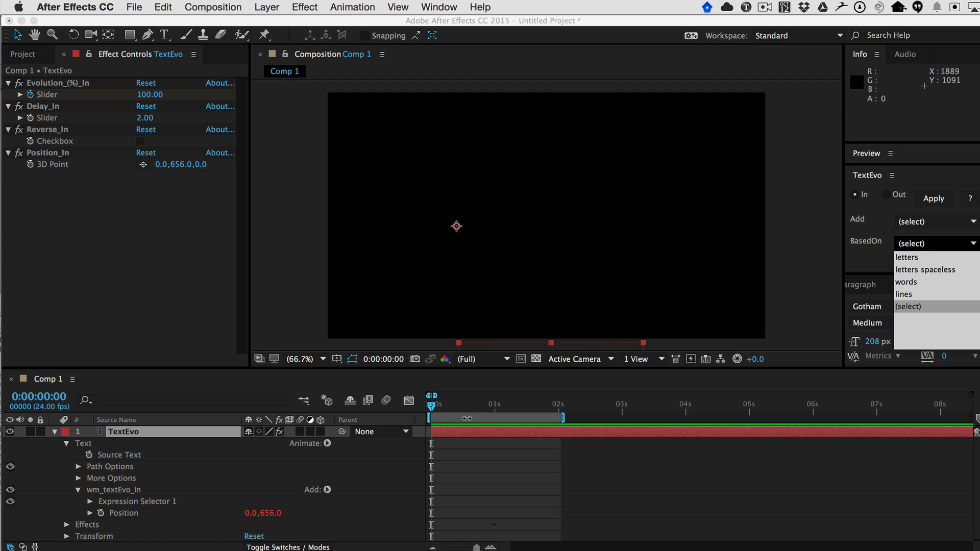
{"action": "left_click", "coordinate": [448, 414]}
{"action": "key", "text": "space"}
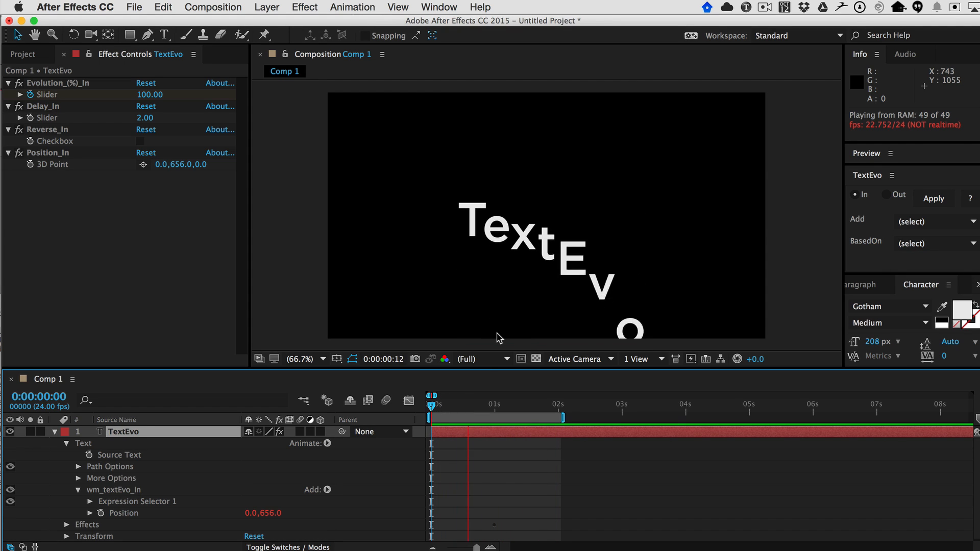
{"action": "key", "text": "space"}
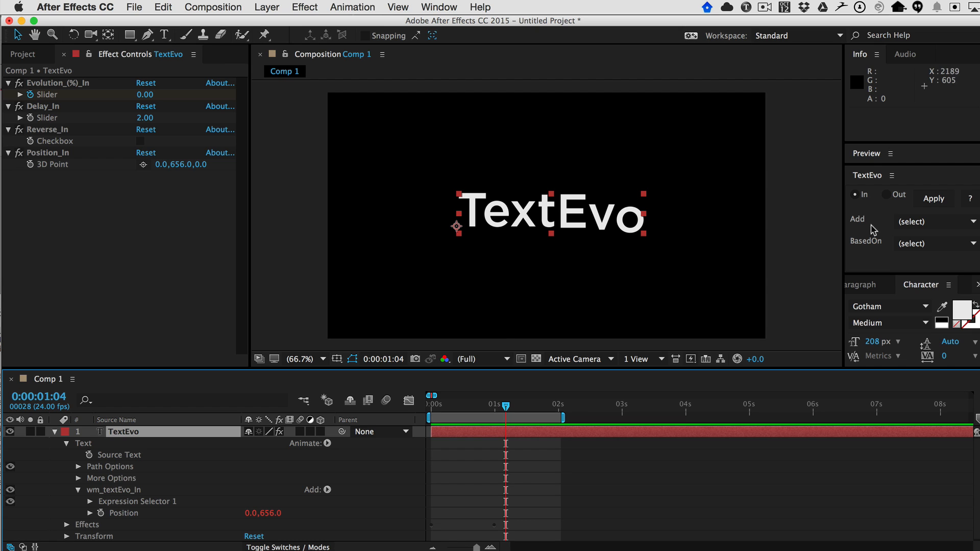
- Add a Scale property to the TextEvo layer's In animation
{"action": "left_click", "coordinate": [928, 206]}
{"action": "left_click", "coordinate": [924, 222]}
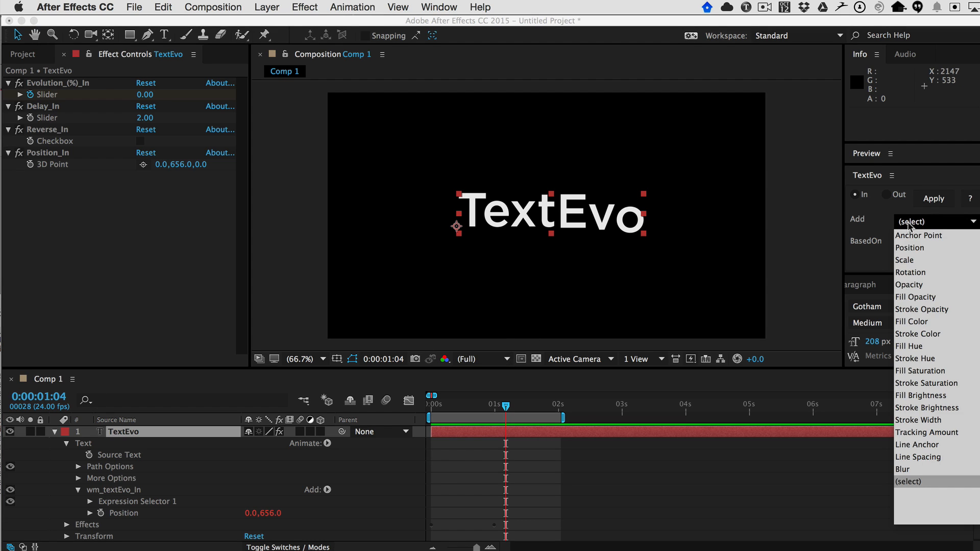
{"action": "left_click", "coordinate": [907, 260]}
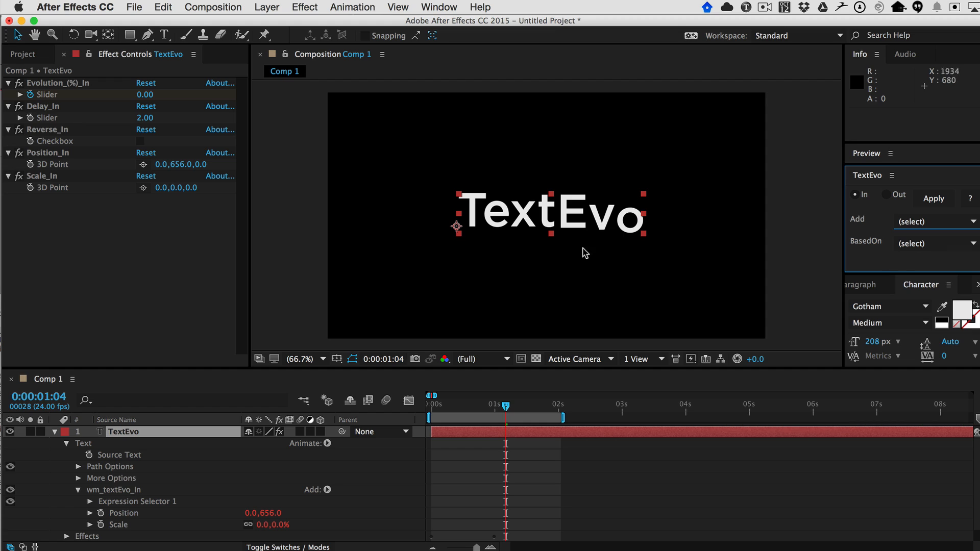
- Set the Scale_In values to 300, 300, 300
{"action": "left_click", "coordinate": [160, 187]}
{"action": "type", "text": "300"}
{"action": "key", "text": "Tab"}
{"action": "type", "text": "30"}
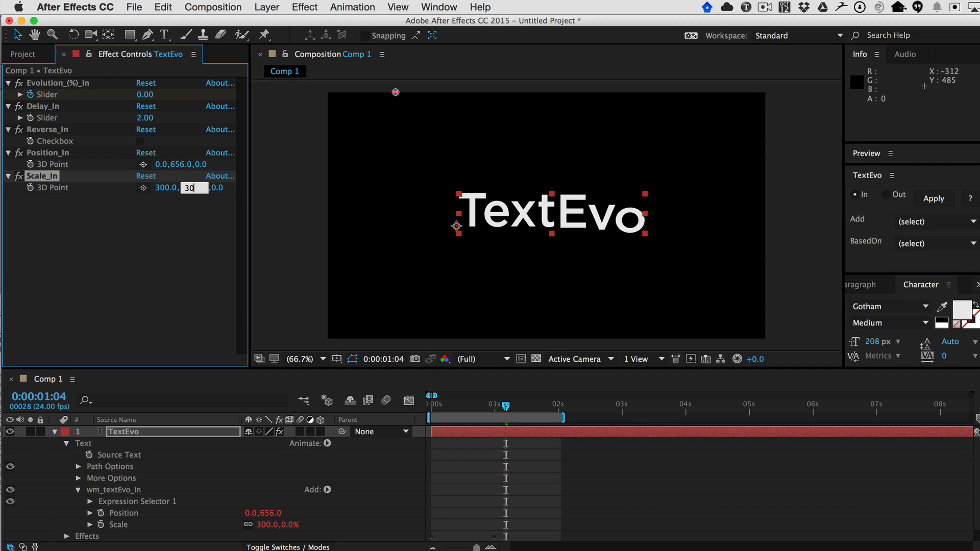
{"action": "type", "text": "0"}
{"action": "key", "text": "Tab"}
{"action": "type", "text": "30"}
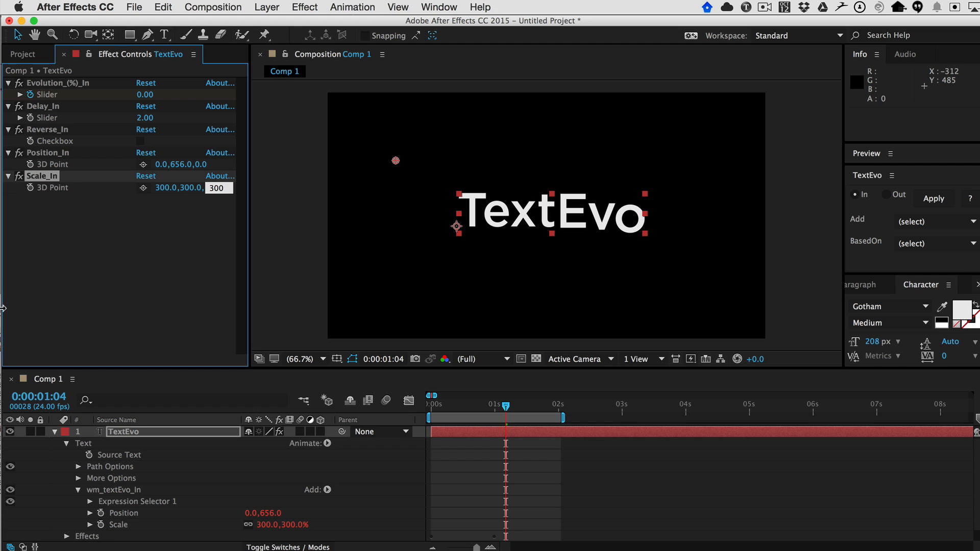
{"action": "left_click", "coordinate": [88, 231]}
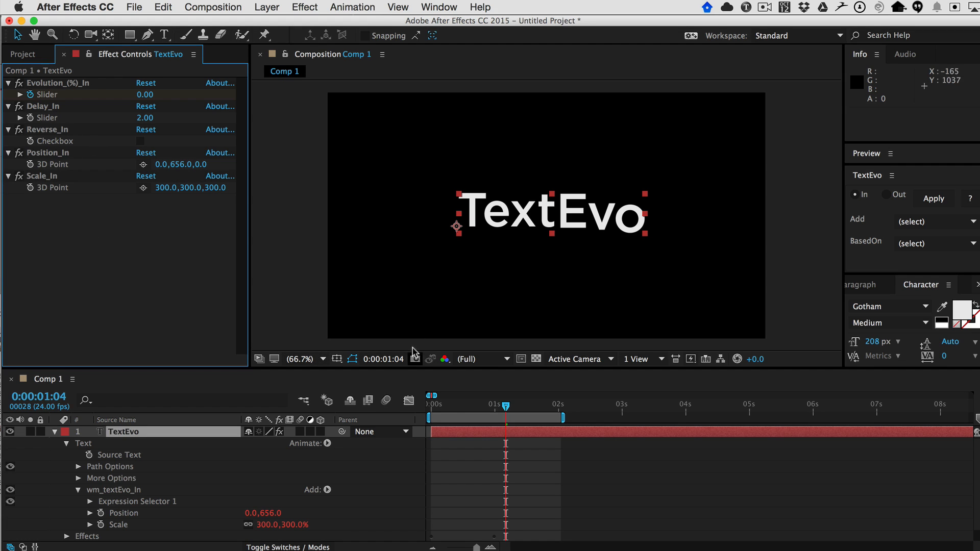
- At the first frame, set the Position_In offset to -875, 975, 0 and preview the animation
{"action": "left_click_drag", "start_coordinate": [430, 405], "coordinate": [397, 409]}
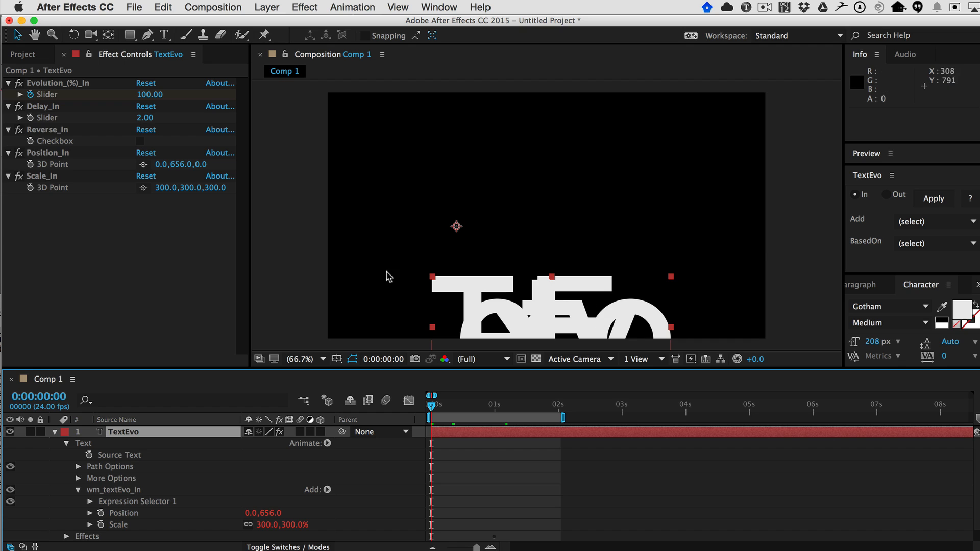
{"action": "left_click_drag", "start_coordinate": [180, 167], "coordinate": [222, 176]}
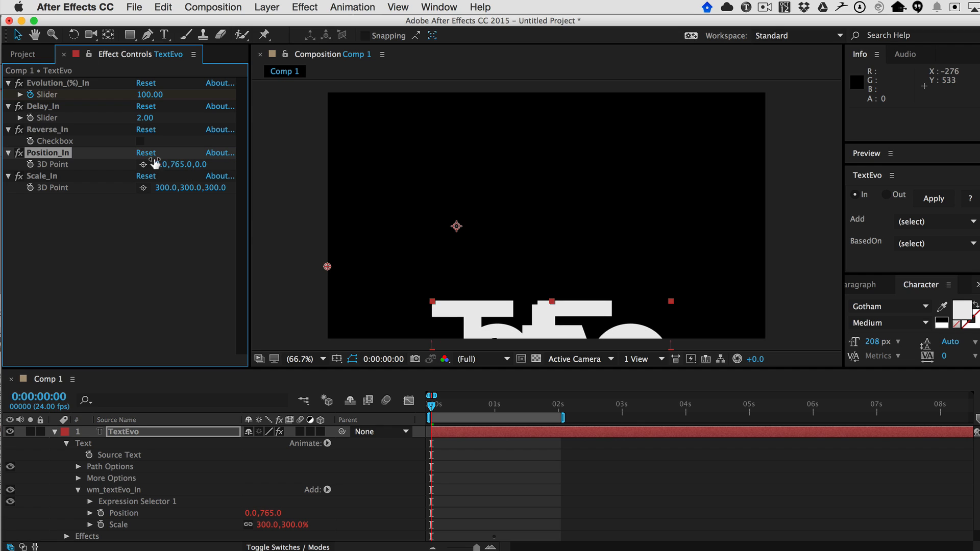
{"action": "left_click_drag", "start_coordinate": [154, 163], "coordinate": [193, 164]}
{"action": "key", "text": "space"}
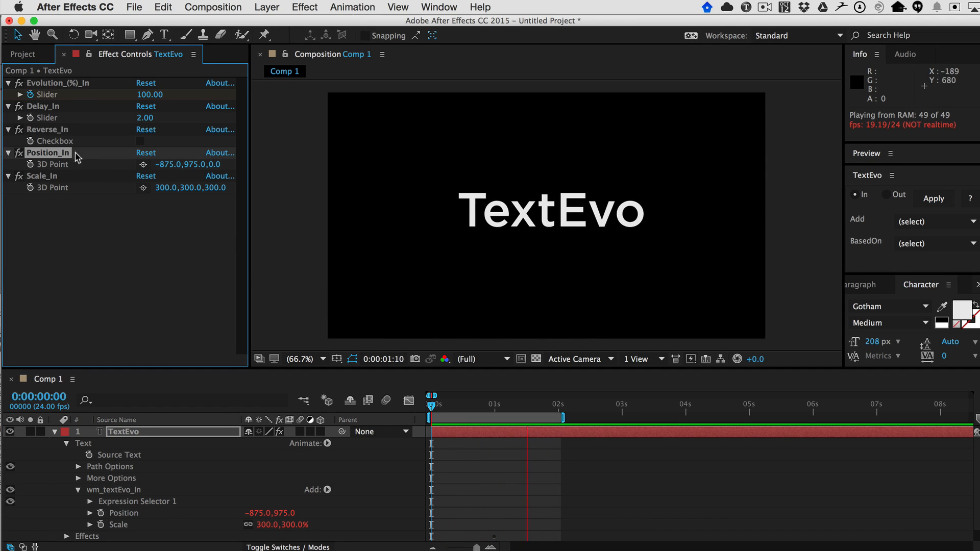
{"action": "key", "text": "space"}
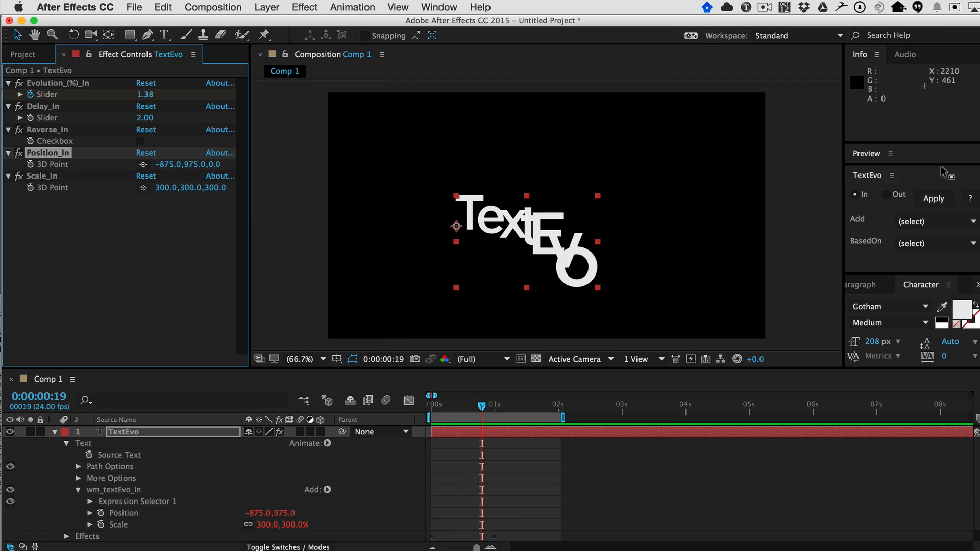
- Add a Fill Color property to the In animation and set its color to green, 00FF45
{"action": "left_click", "coordinate": [926, 220]}
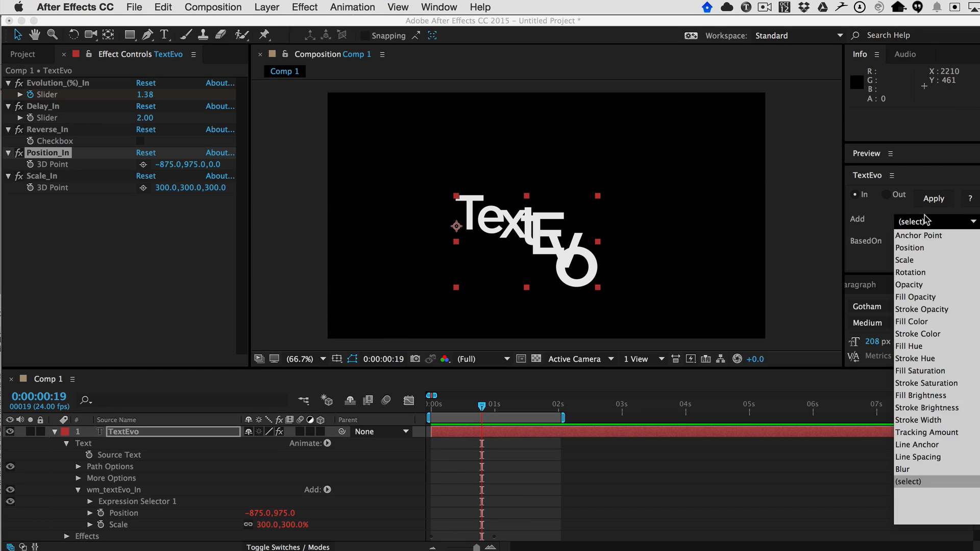
{"action": "left_click", "coordinate": [926, 322]}
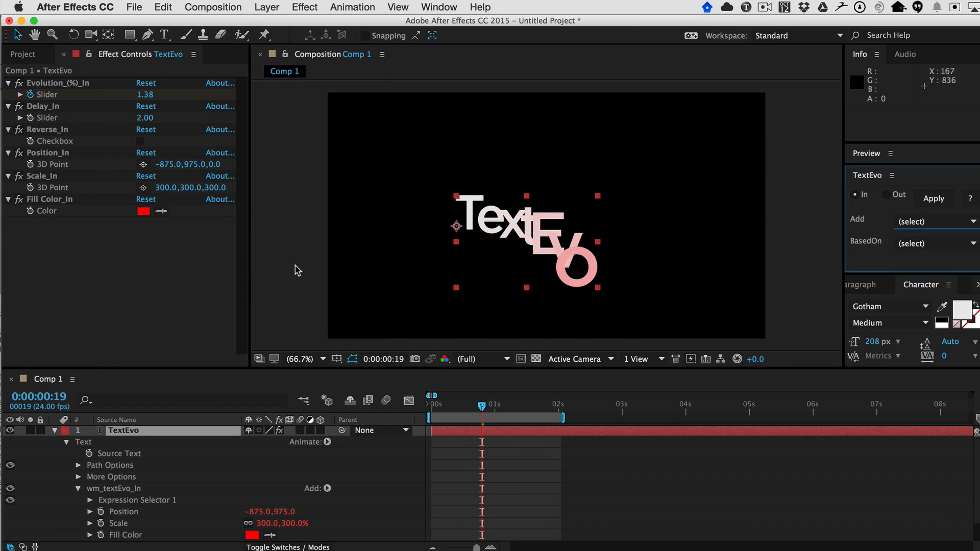
{"action": "left_click", "coordinate": [142, 212]}
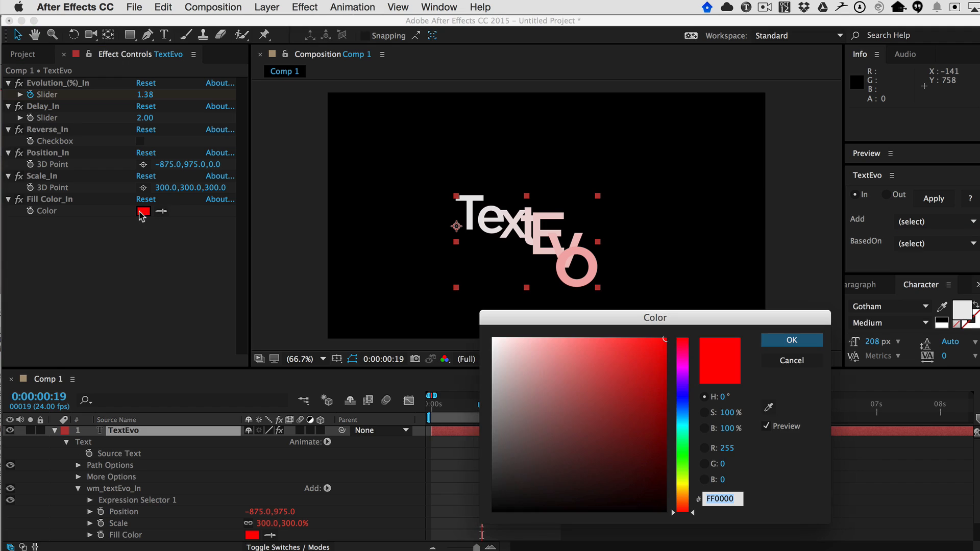
{"action": "left_click", "coordinate": [682, 397]}
{"action": "left_click", "coordinate": [684, 449]}
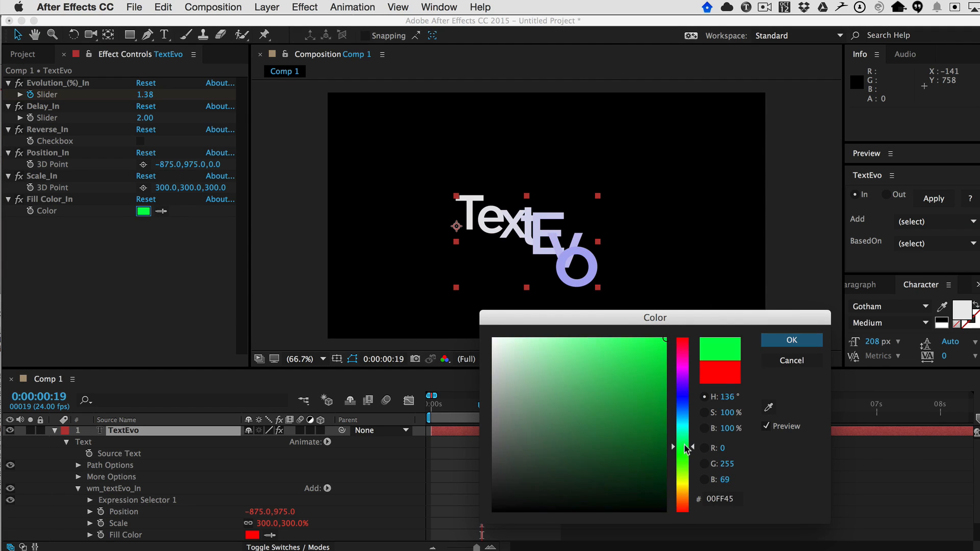
{"action": "left_click", "coordinate": [806, 340]}
- Preview the text animation with its new fill color from the start of the timeline
{"action": "left_click_drag", "start_coordinate": [483, 409], "coordinate": [327, 403]}
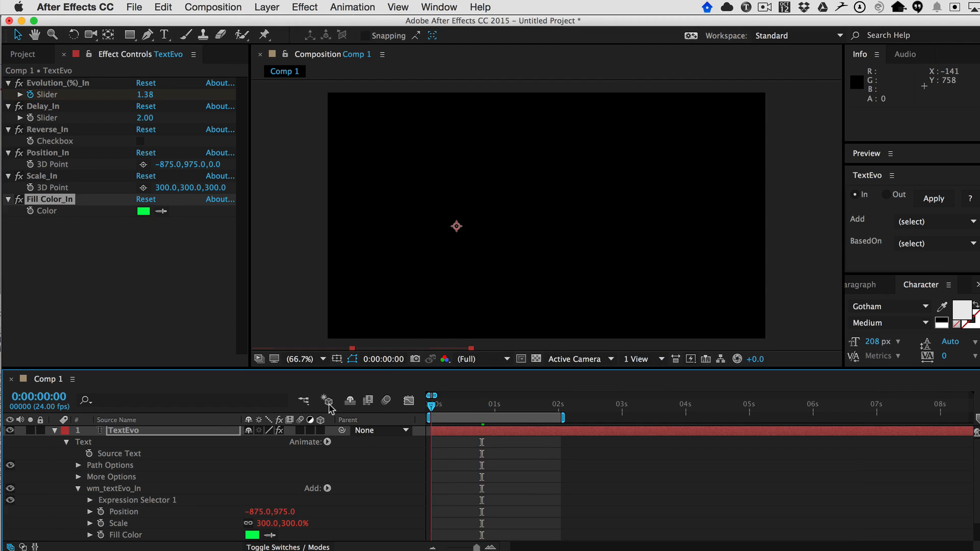
{"action": "key", "text": "space"}
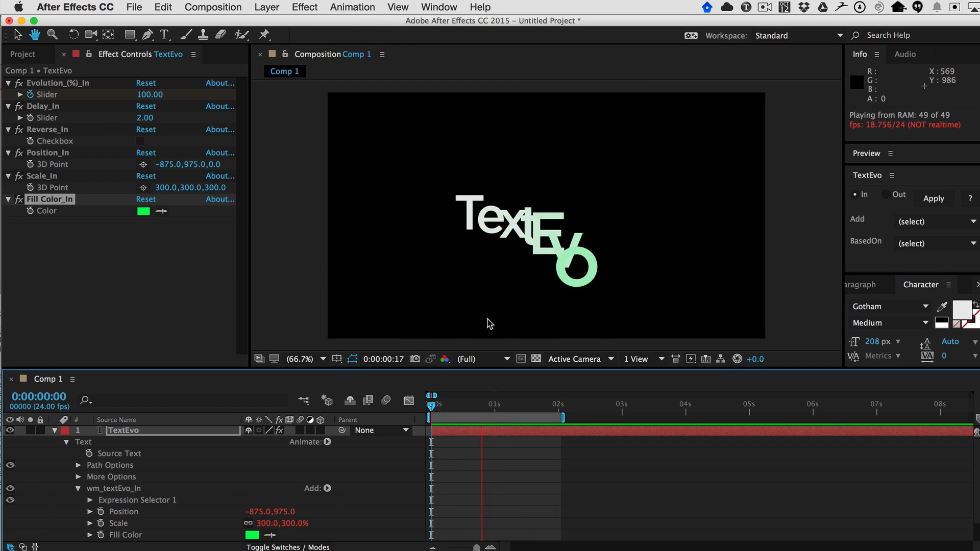
{"action": "key", "text": "space"}
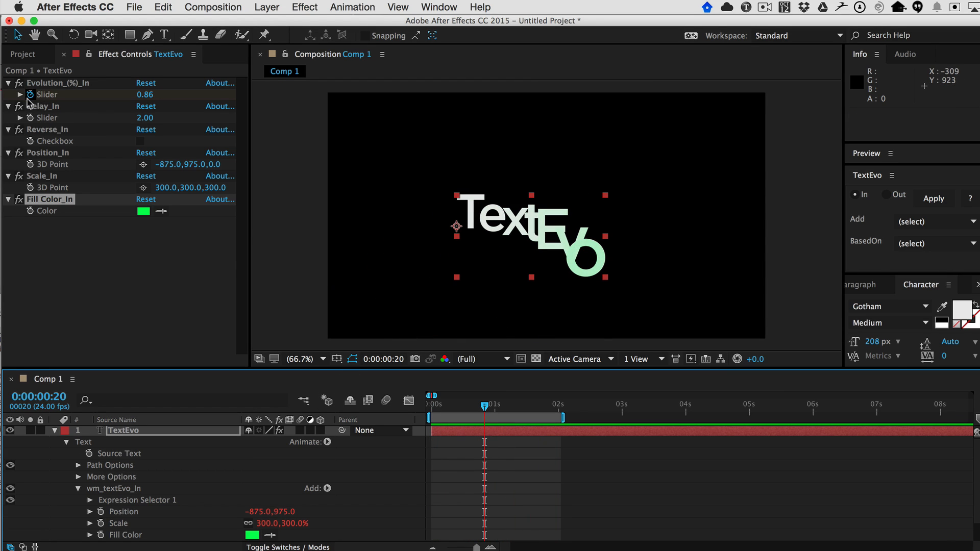
- Reveal the text layer's keyframes, move the last Evolution_(%)_In keyframe to about 0:00:02:00, extend the work area to about 3.5 seconds and preview
{"action": "left_click", "coordinate": [133, 431]}
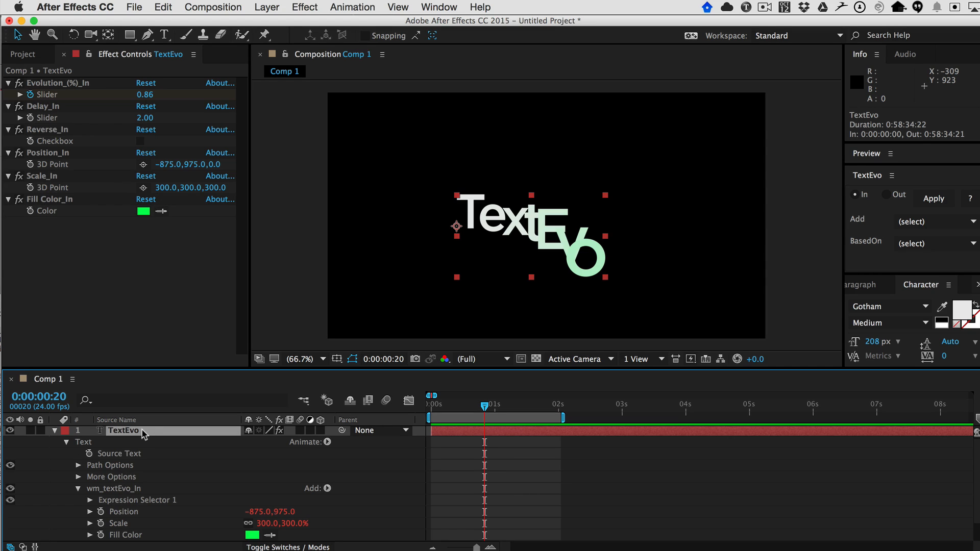
{"action": "key", "text": "u"}
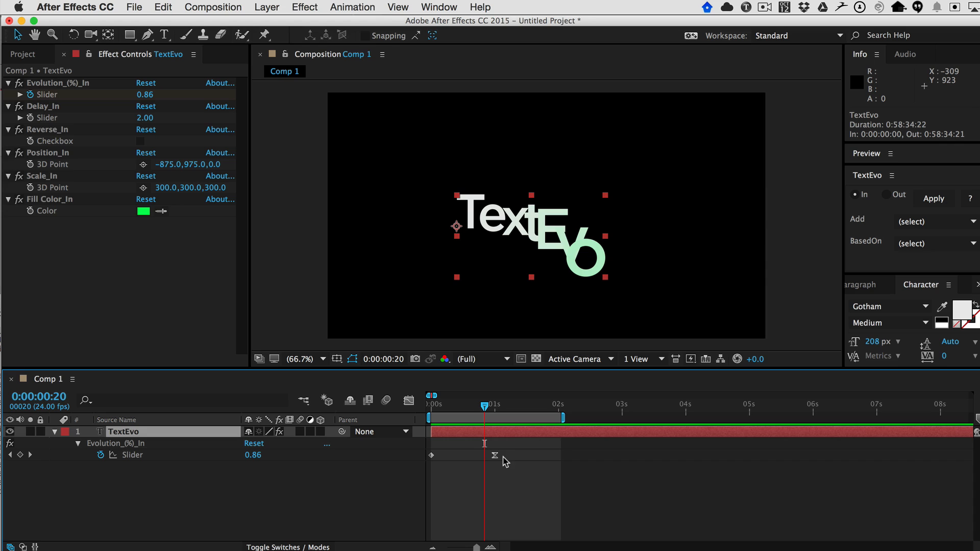
{"action": "left_click_drag", "start_coordinate": [497, 457], "coordinate": [553, 455]}
{"action": "key", "text": "space"}
{"action": "left_click_drag", "start_coordinate": [560, 417], "coordinate": [647, 416]}
{"action": "key", "text": "space"}
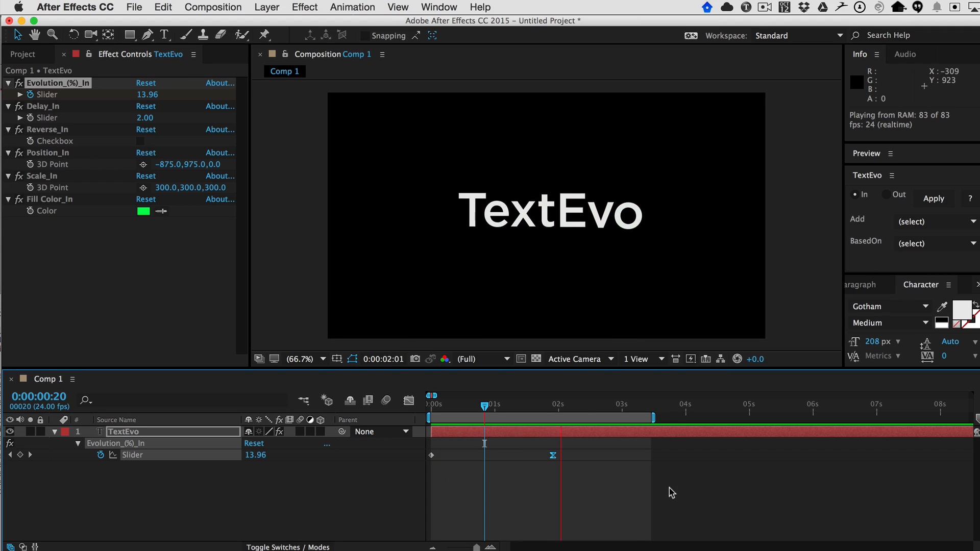
- Move the last Evolution_(%)_In keyframe back to 0:00:01:09 and preview the timing
{"action": "key", "text": "space"}
{"action": "left_click_drag", "start_coordinate": [554, 458], "coordinate": [513, 458]}
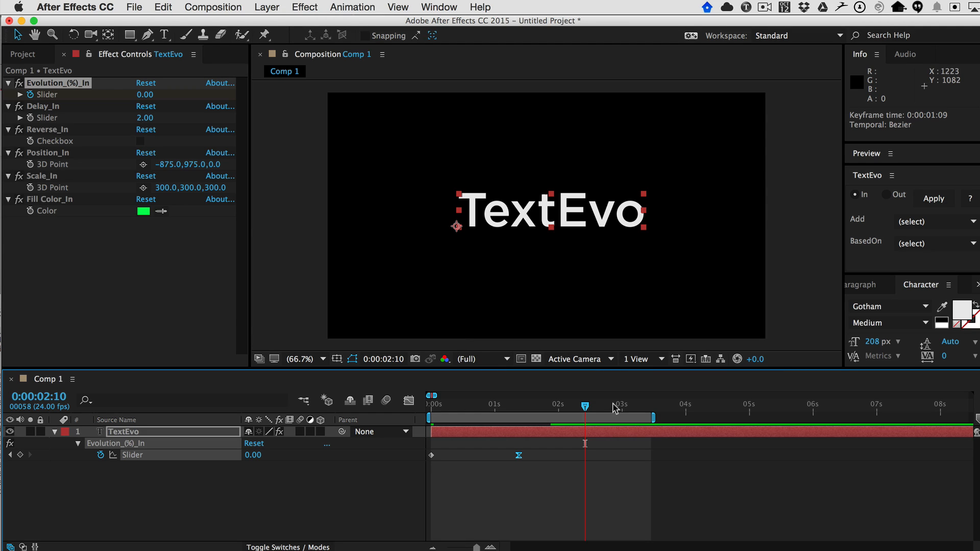
{"action": "key", "text": "space"}
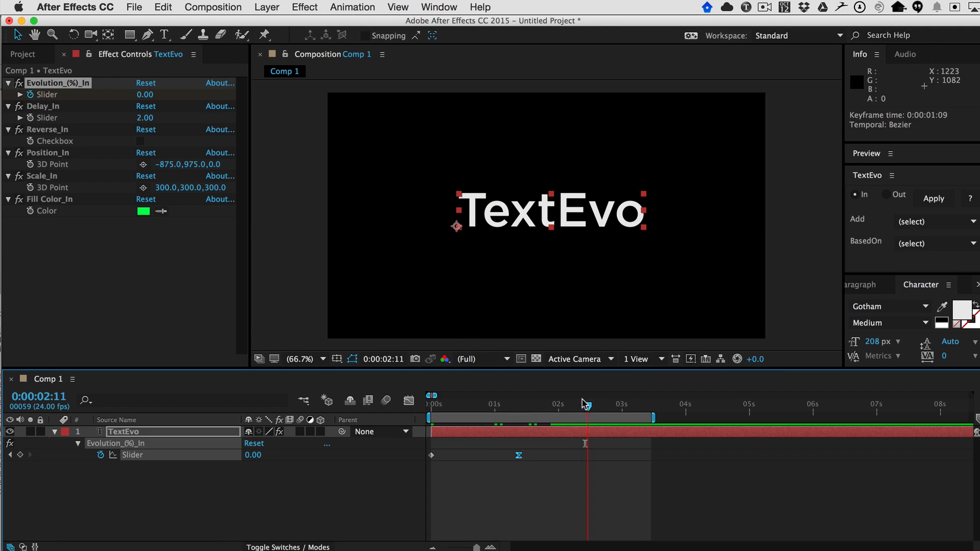
- Set the current time to 0:00:02:09 and extend the work area's end to 0:00:04:22
{"action": "left_click", "coordinate": [582, 401]}
{"action": "left_click_drag", "start_coordinate": [656, 418], "coordinate": [747, 411]}
{"action": "scroll", "coordinate": [698, 406], "scroll_direction": "right", "scroll_amount": 1}
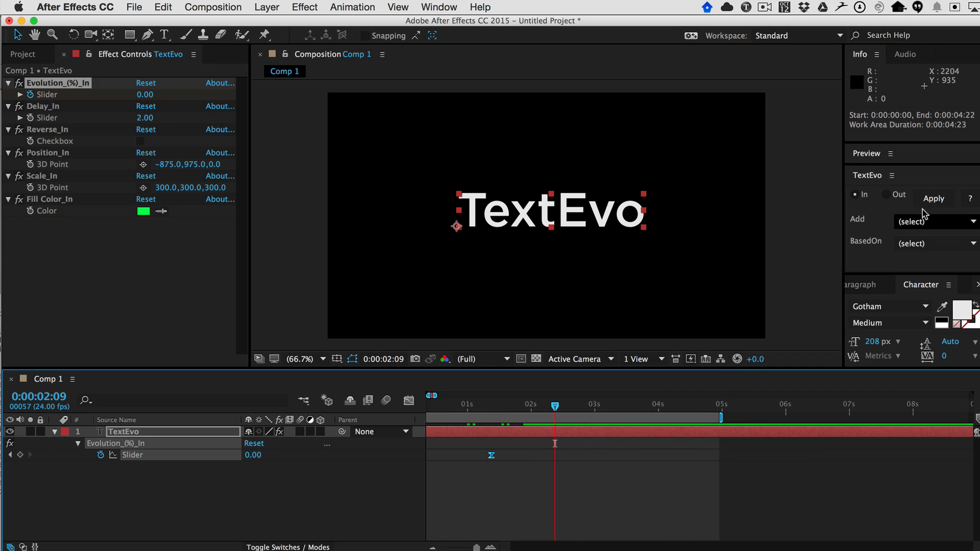
- Apply a TextEvo Out animation to the text layer and add an Opacity property to it
{"action": "left_click", "coordinate": [887, 195]}
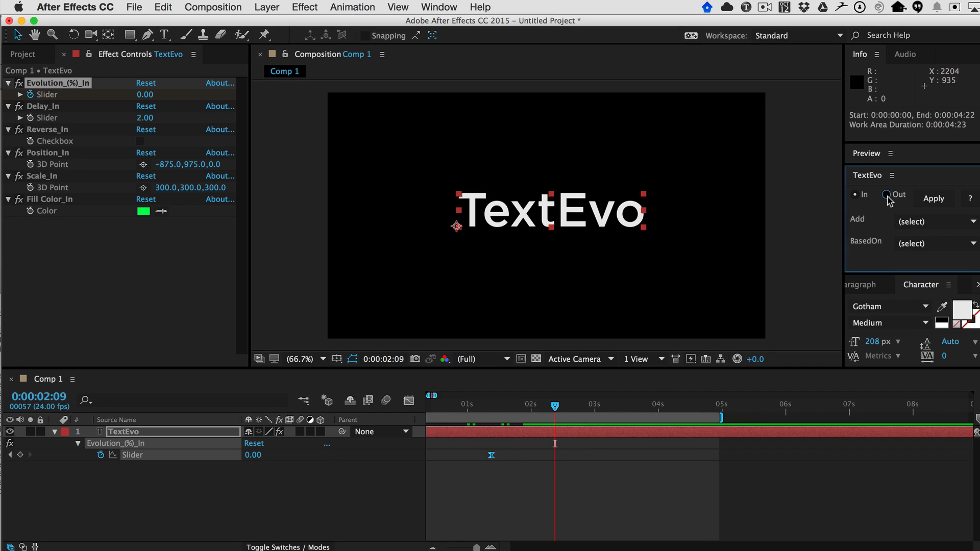
{"action": "left_click", "coordinate": [934, 198]}
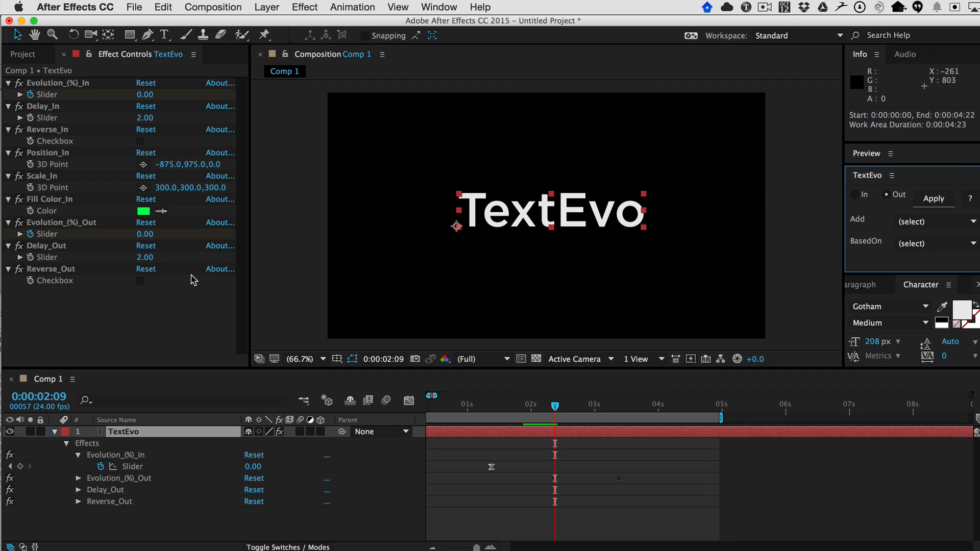
{"action": "left_click", "coordinate": [920, 220]}
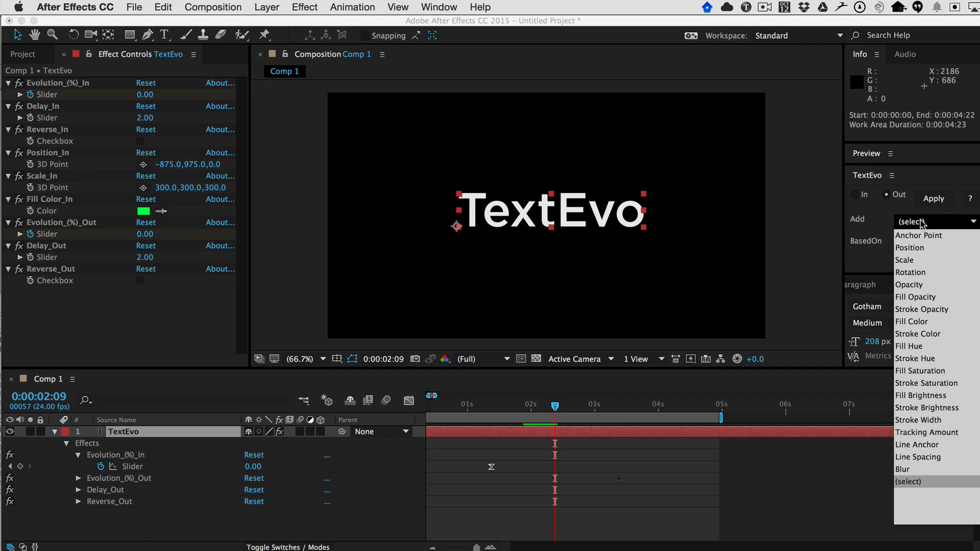
{"action": "left_click", "coordinate": [912, 287]}
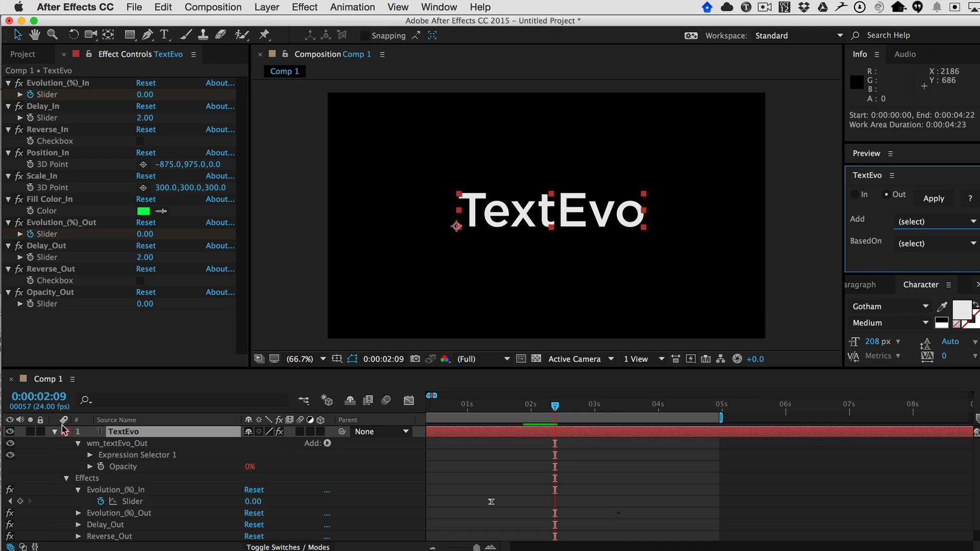
- Show the keyframes of both Evolution sliders with the timeline visible from its start, and preview the In and Out animations
{"action": "key", "text": "u"}
{"action": "key", "text": "e"}
{"action": "key", "text": "e"}
{"action": "key", "text": "e"}
{"action": "key", "text": "e"}
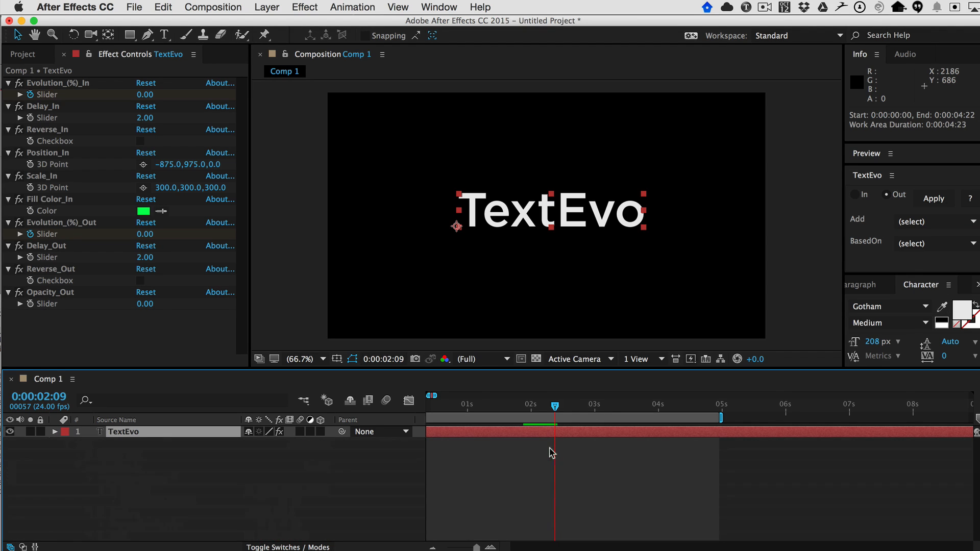
{"action": "left_click", "coordinate": [138, 433]}
{"action": "key", "text": "u"}
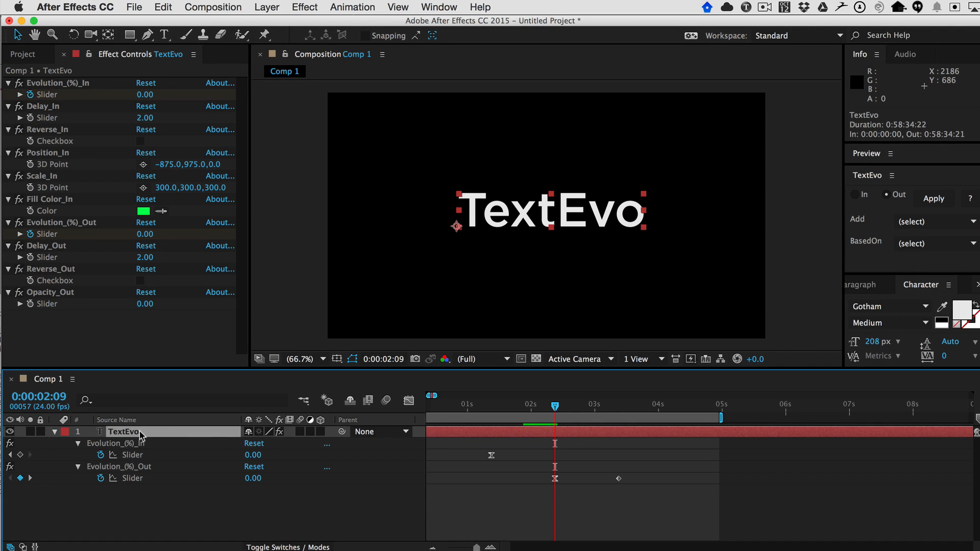
{"action": "left_click_drag", "start_coordinate": [424, 395], "coordinate": [377, 393]}
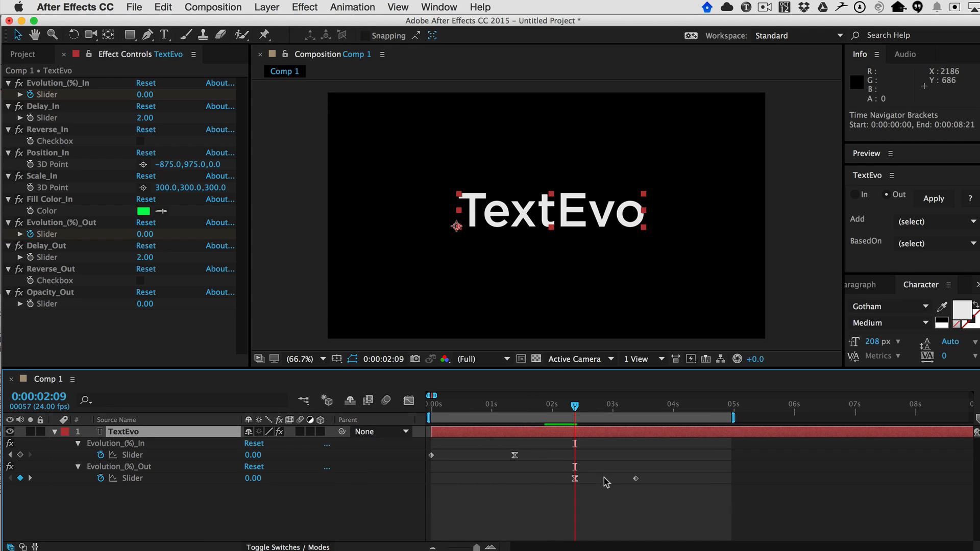
{"action": "key", "text": "space"}
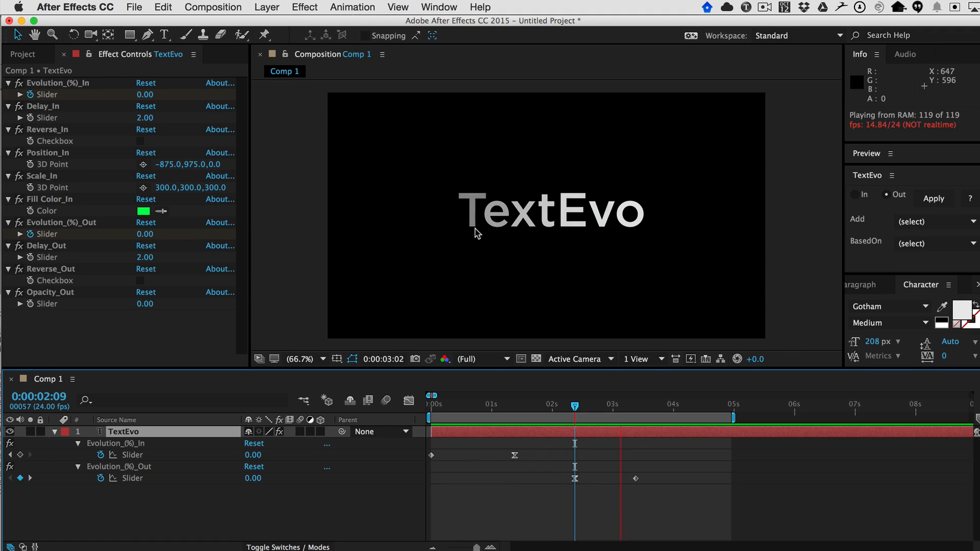
{"action": "left_click", "coordinate": [455, 225]}
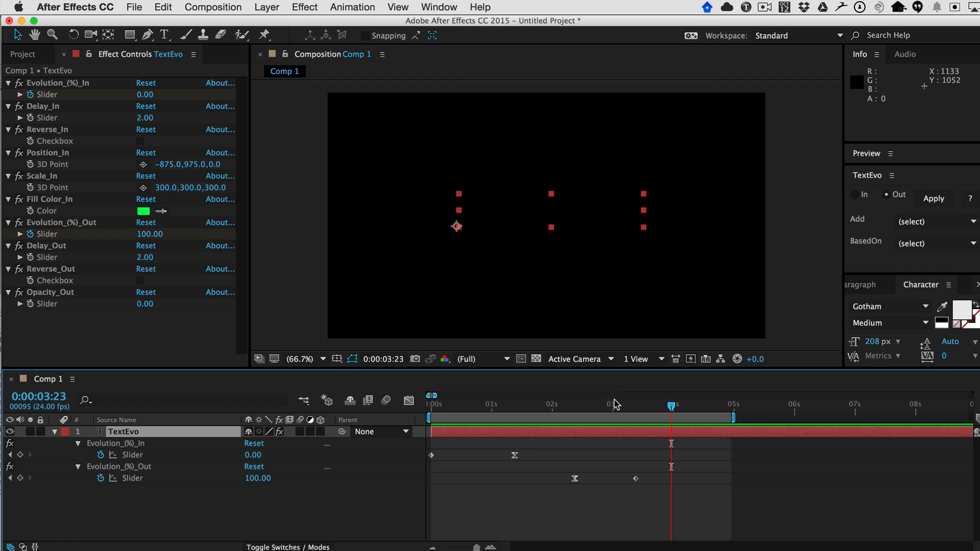
- Reverse the letter order of the Out animation with Reverse_Out and preview it
{"action": "left_click", "coordinate": [609, 408]}
{"action": "left_click_drag", "start_coordinate": [608, 410], "coordinate": [606, 410]}
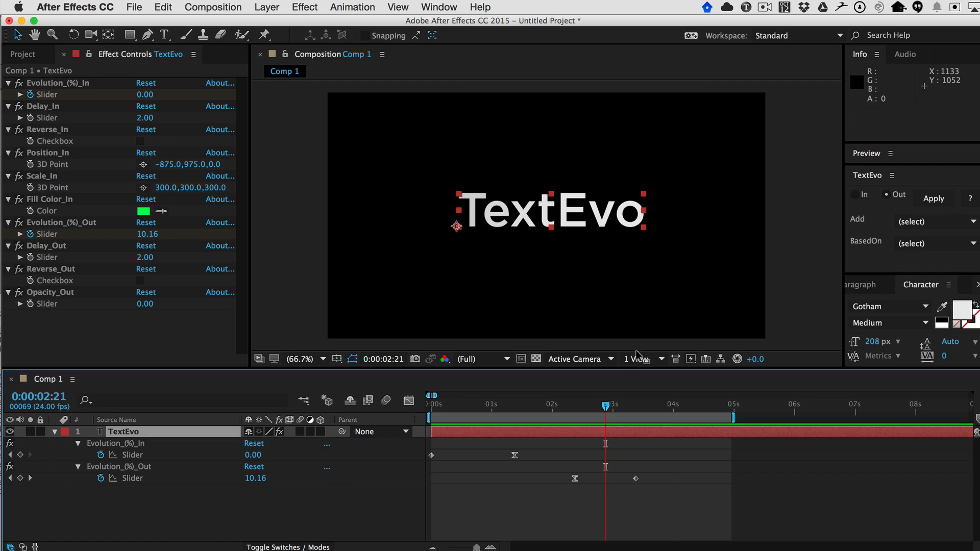
{"action": "left_click", "coordinate": [45, 269]}
{"action": "left_click", "coordinate": [140, 281]}
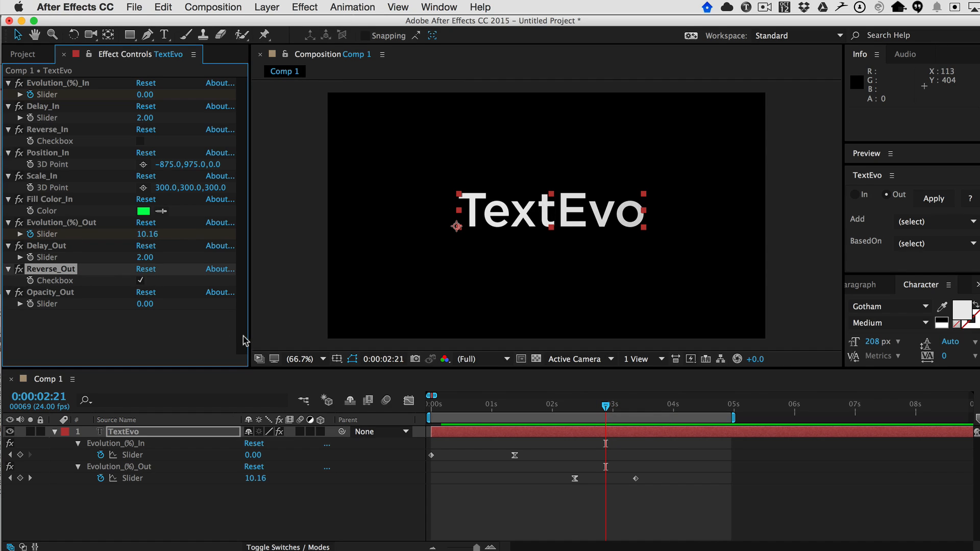
{"action": "left_click_drag", "start_coordinate": [605, 407], "coordinate": [566, 407]}
{"action": "key", "text": "space"}
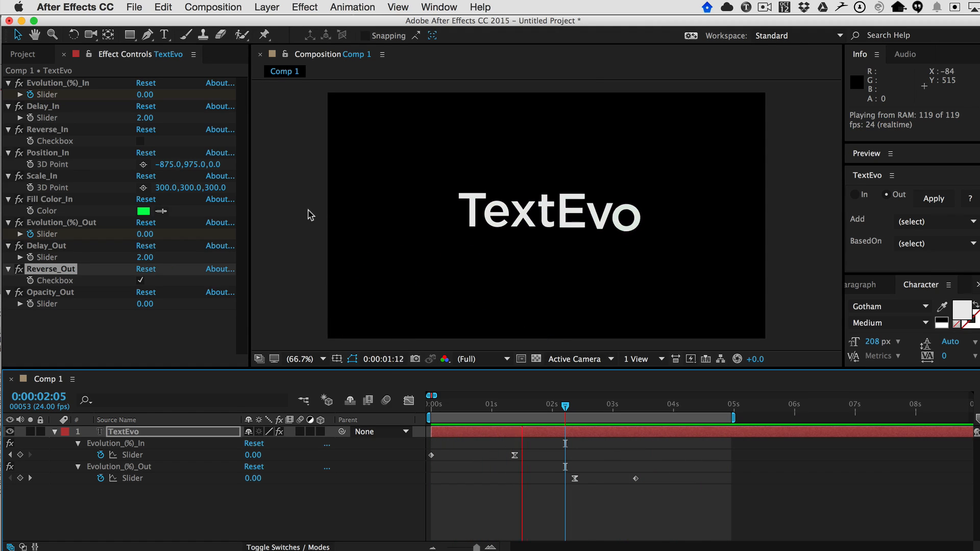
- Delete the Scale_In effect from the text layer and preview the animation from the first frame
{"action": "left_click_drag", "start_coordinate": [531, 408], "coordinate": [471, 408]}
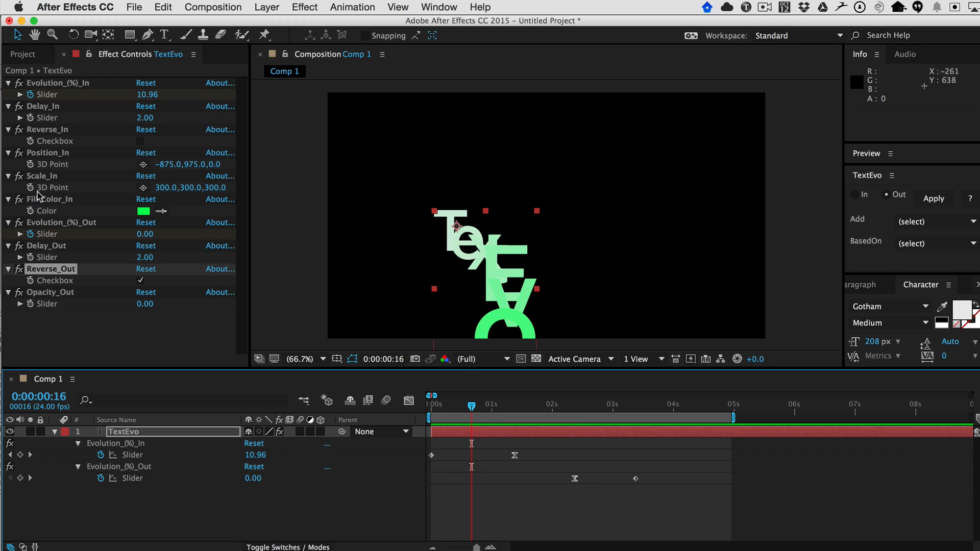
{"action": "left_click", "coordinate": [46, 177]}
{"action": "key", "text": "Delete"}
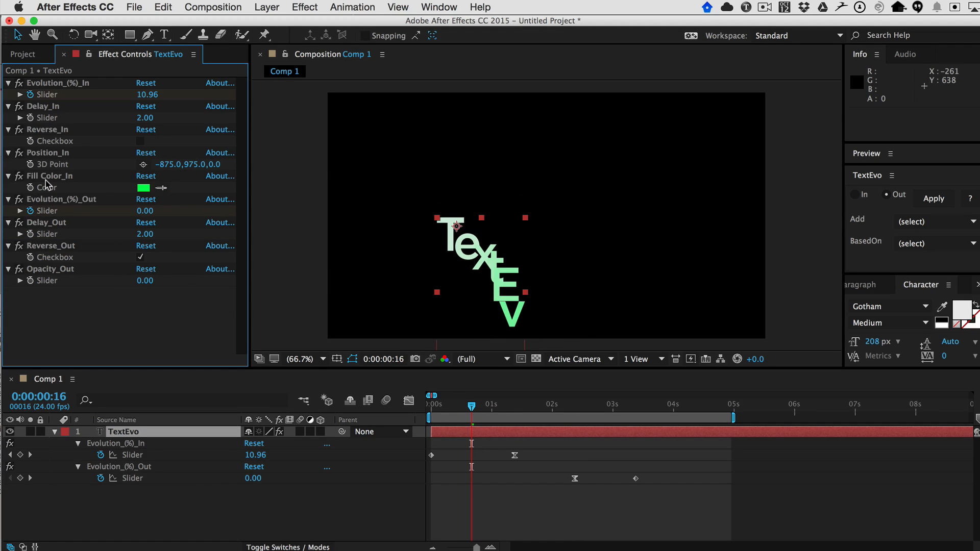
{"action": "left_click_drag", "start_coordinate": [471, 406], "coordinate": [380, 408]}
{"action": "key", "text": "space"}
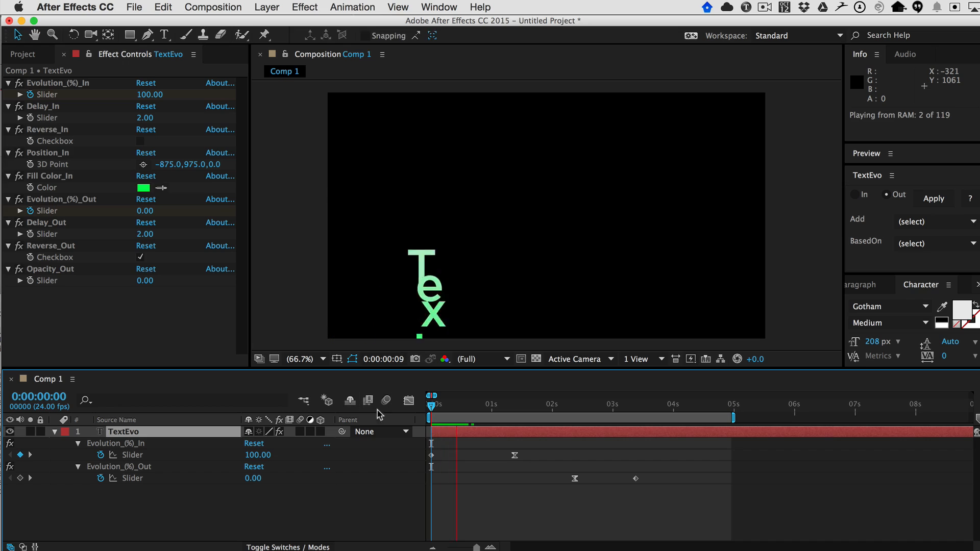
{"action": "key", "text": "space"}
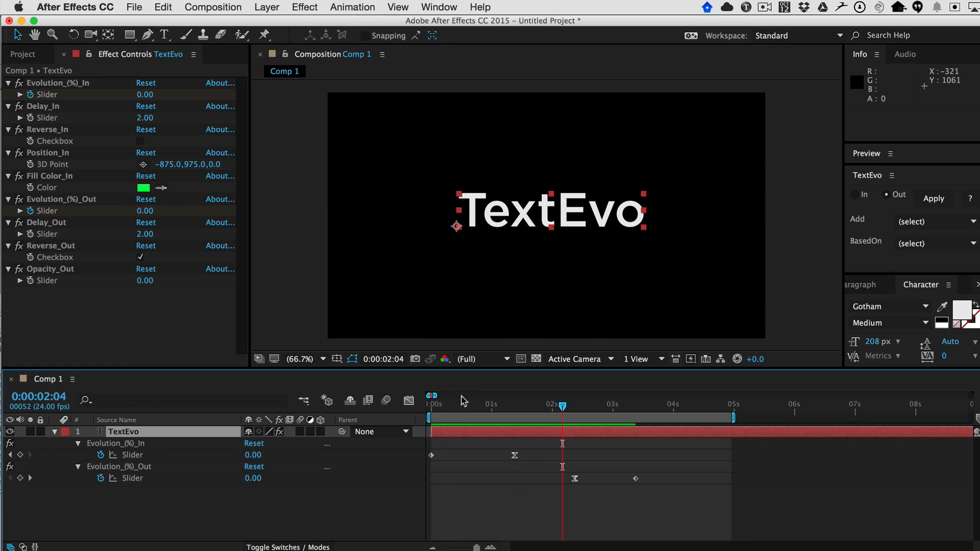
- At 0:00:00:16, set the Position_In X value to 0 and preview the vertical letter movement
{"action": "left_click", "coordinate": [470, 407]}
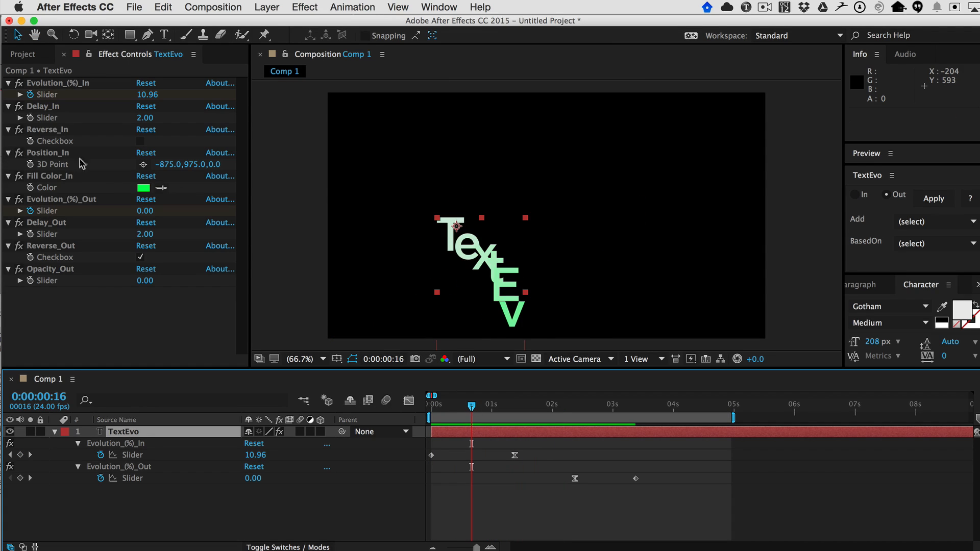
{"action": "left_click", "coordinate": [169, 166]}
{"action": "type", "text": "0"}
{"action": "key", "text": "Return"}
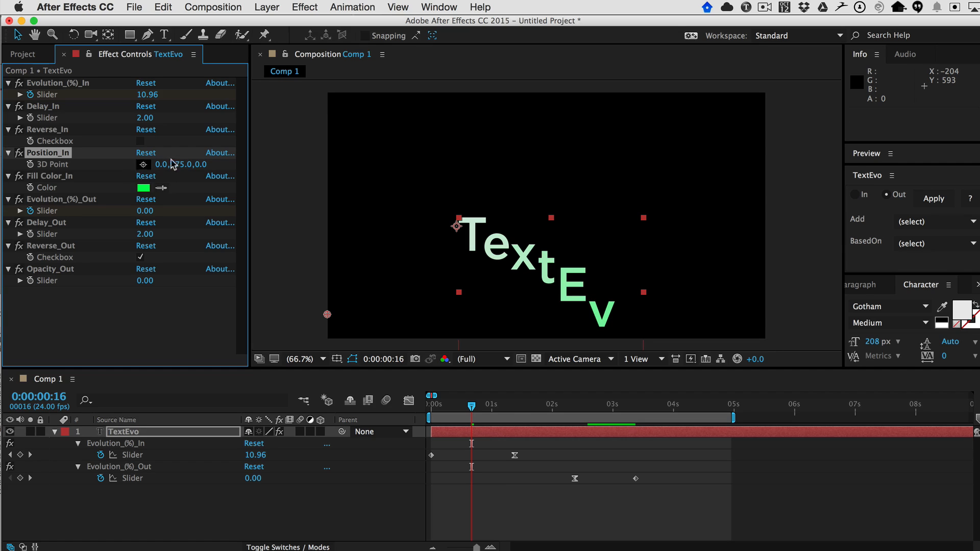
{"action": "key", "text": "space"}
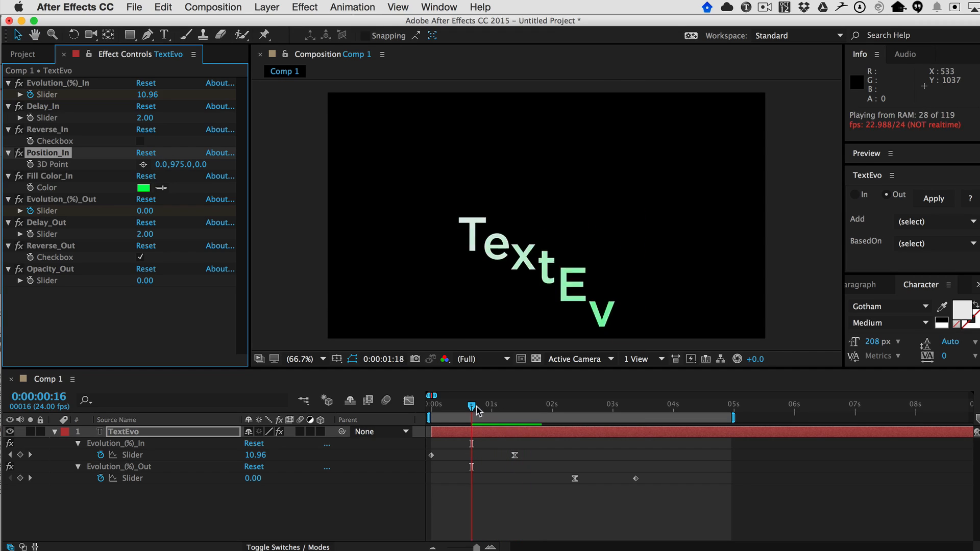
- At 0:00:00:20, set the Evolution_(%)_In slider to -15.30 as an overshoot keyframe and preview from the first frame
{"action": "mouse_move", "coordinate": [477, 411]}
{"action": "left_mouse_down"}
{"action": "mouse_move", "coordinate": [432, 407]}
{"action": "mouse_move", "coordinate": [480, 411]}
{"action": "left_mouse_up"}
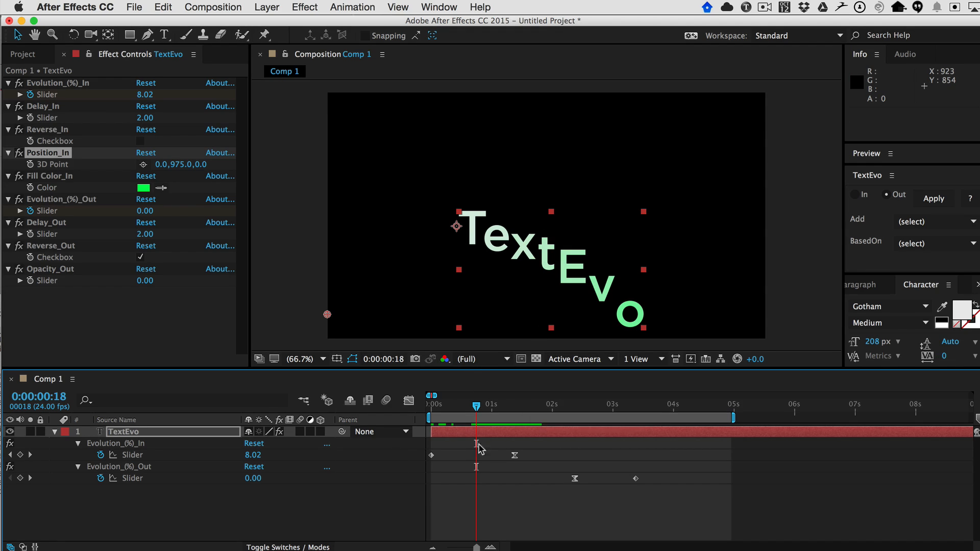
{"action": "left_click", "coordinate": [164, 433]}
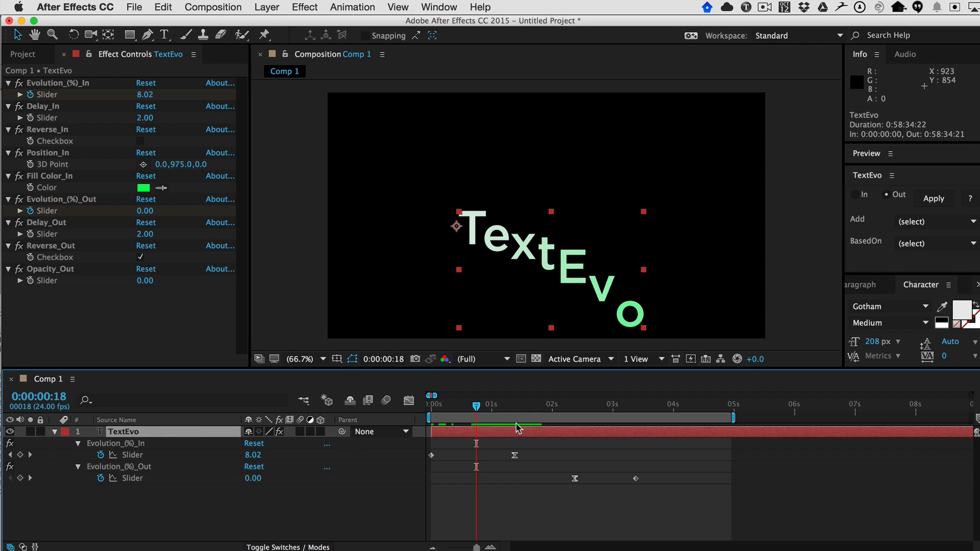
{"action": "left_click_drag", "start_coordinate": [483, 407], "coordinate": [483, 409]}
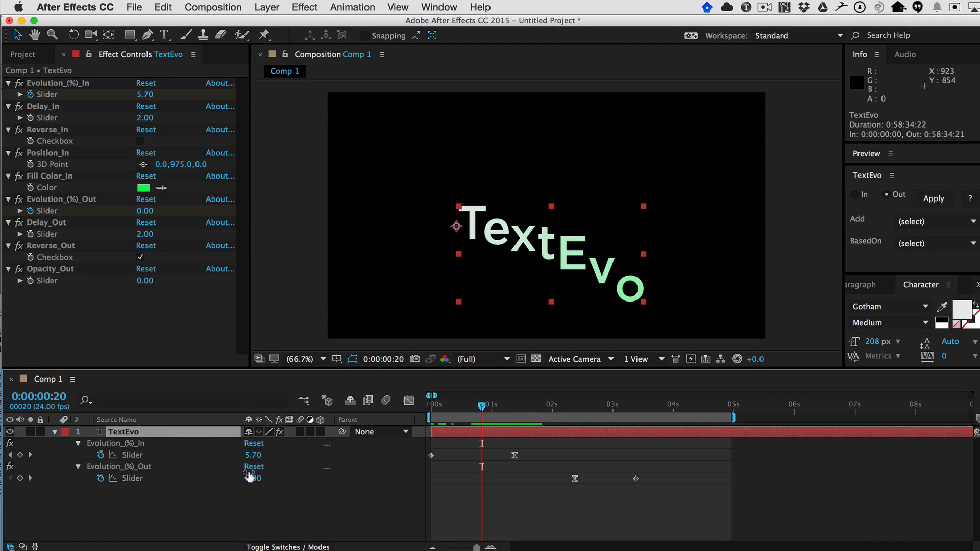
{"action": "left_click_drag", "start_coordinate": [252, 454], "coordinate": [247, 456]}
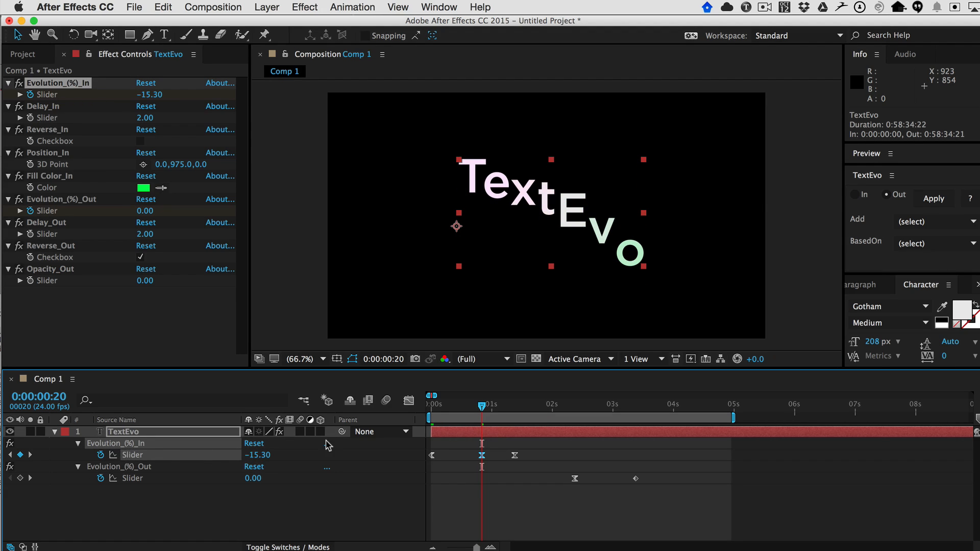
{"action": "key", "text": "space"}
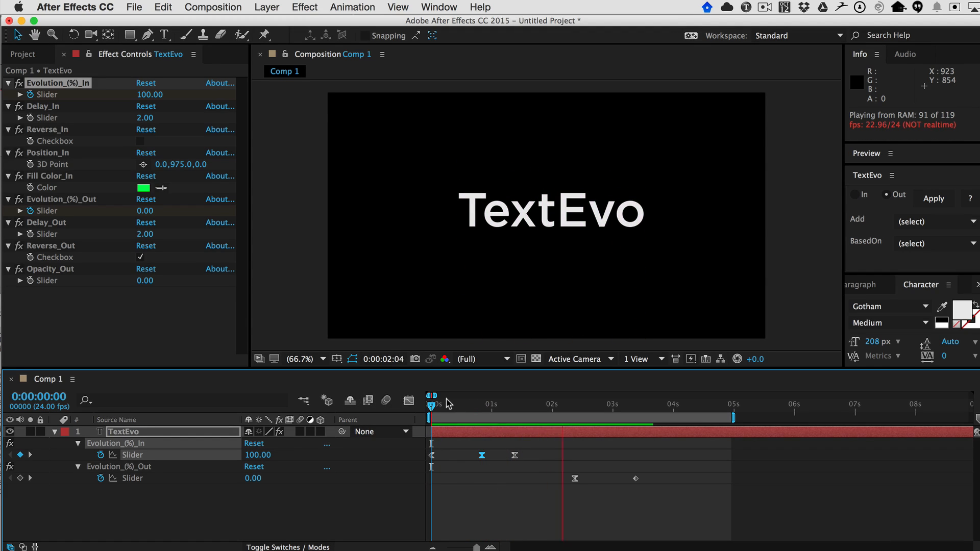
- Move the last Evolution_(%)_In keyframe to about 1.8 seconds and delete the middle keyframe at 0:00:00:20
{"action": "left_click_drag", "start_coordinate": [514, 456], "coordinate": [536, 458]}
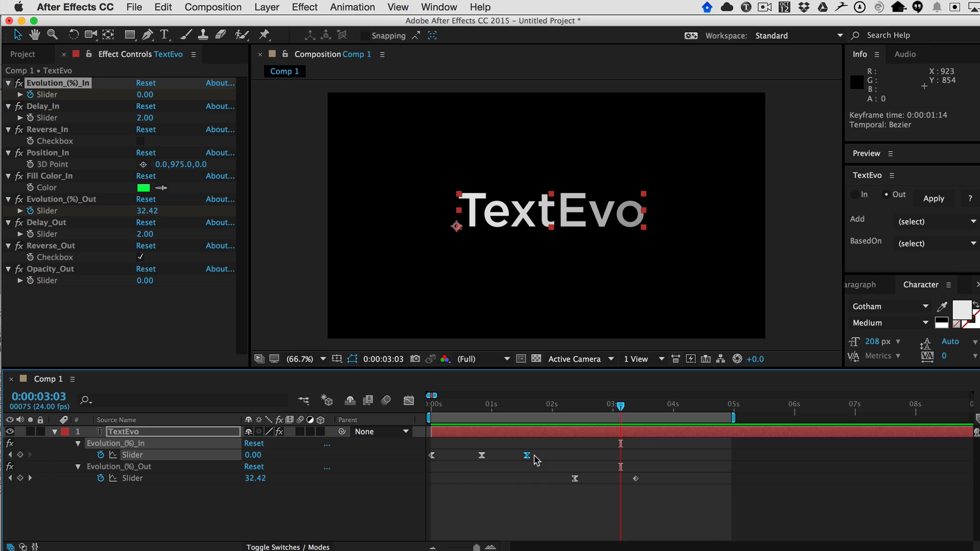
{"action": "key", "text": "space"}
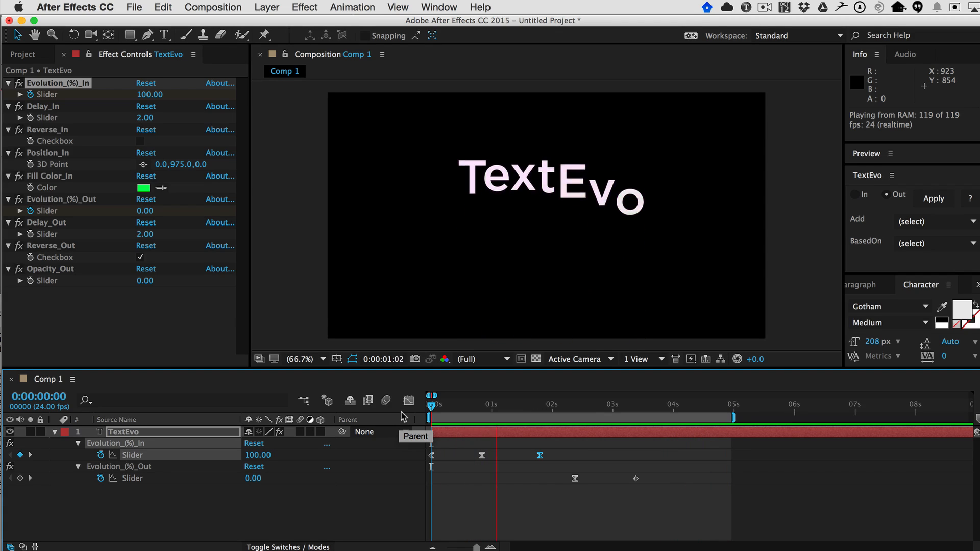
{"action": "left_click", "coordinate": [482, 455]}
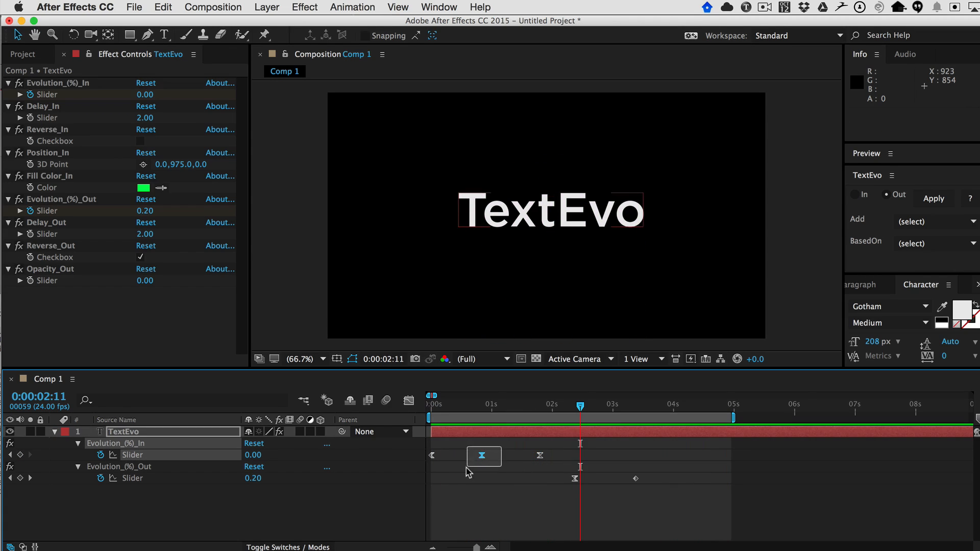
{"action": "key", "text": "Delete"}
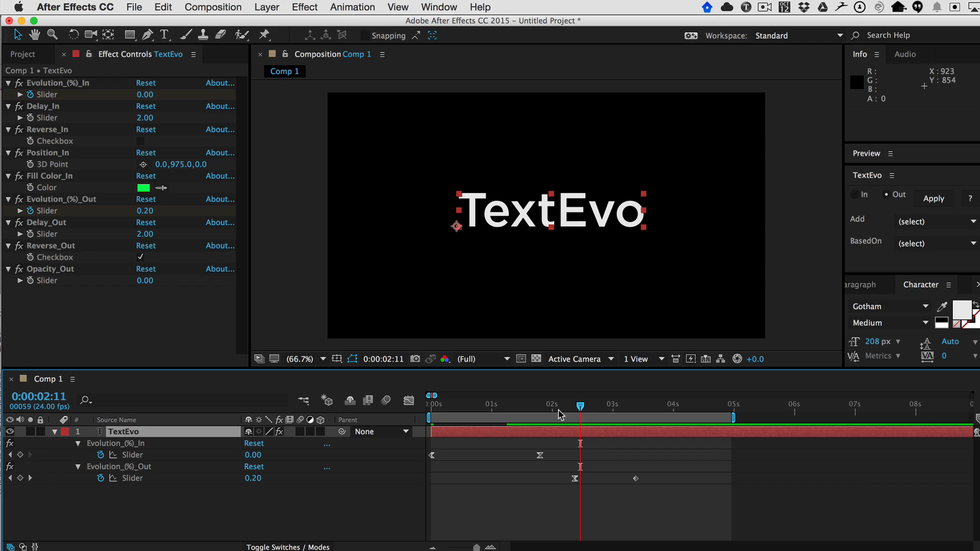
- In the Graph Editor, pull the first Evolution_(%)_In keyframe's handle down so the curve dips to about -9, and preview
{"action": "left_click", "coordinate": [502, 406]}
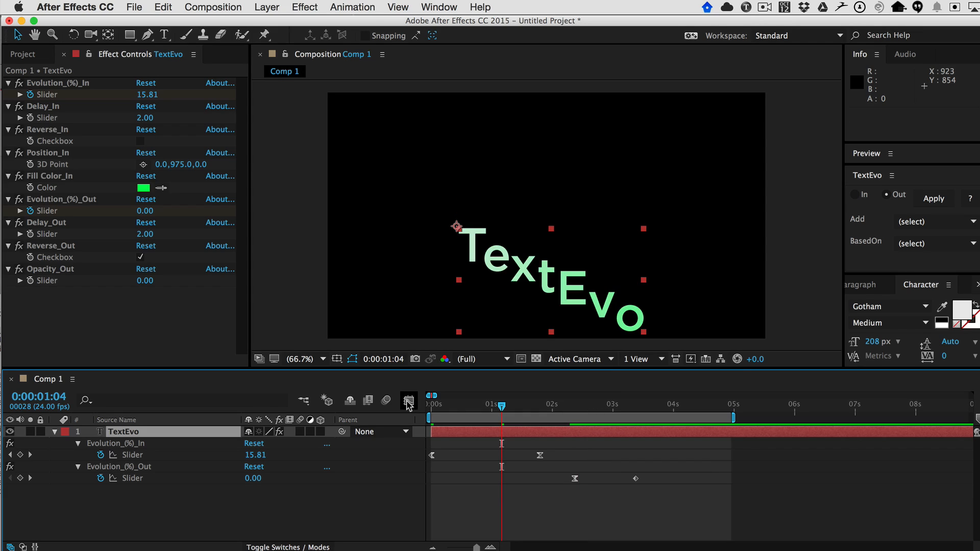
{"action": "left_click", "coordinate": [409, 400]}
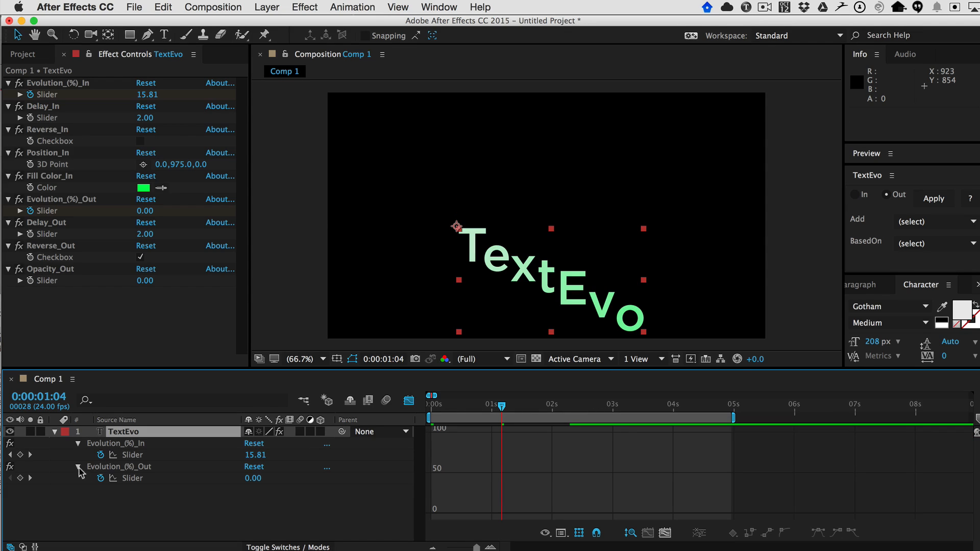
{"action": "left_click", "coordinate": [113, 456]}
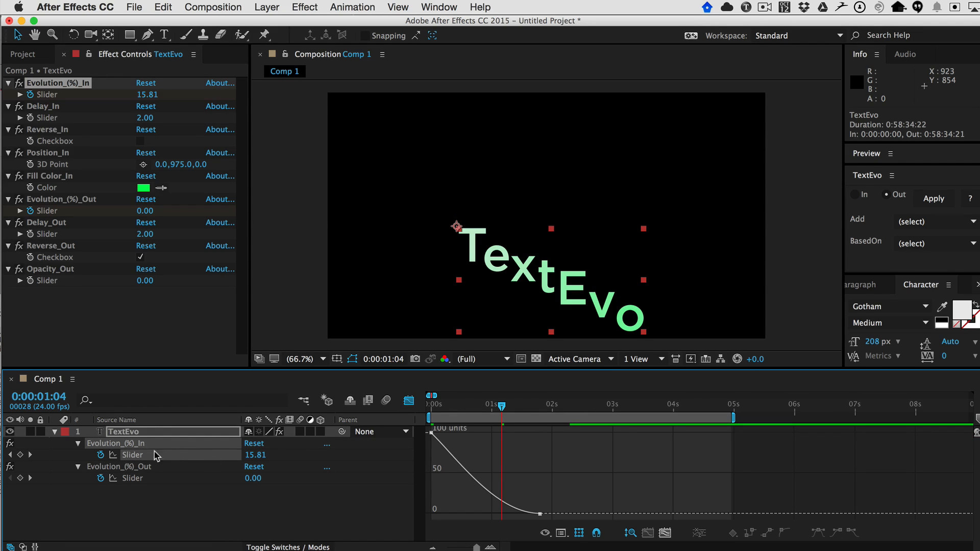
{"action": "left_click", "coordinate": [444, 445]}
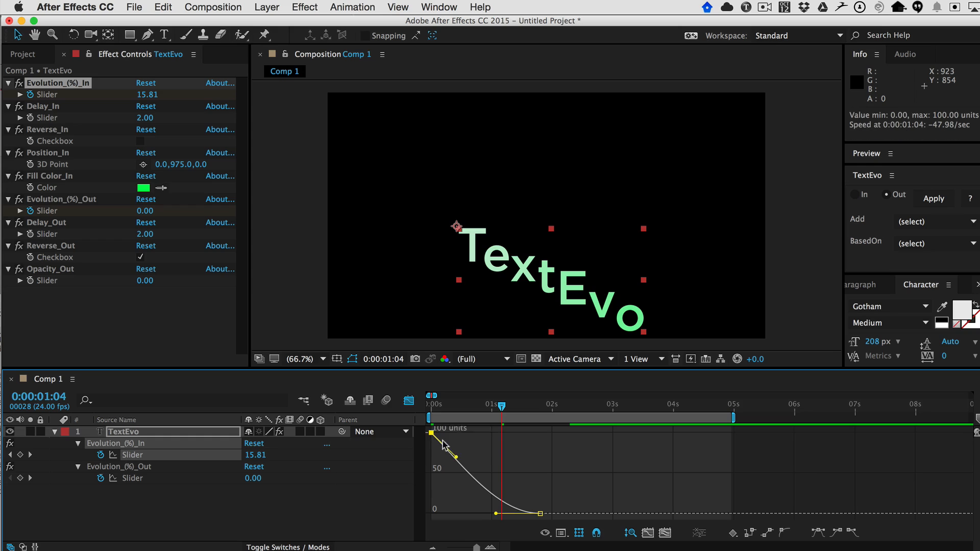
{"action": "left_click_drag", "start_coordinate": [451, 453], "coordinate": [480, 524]}
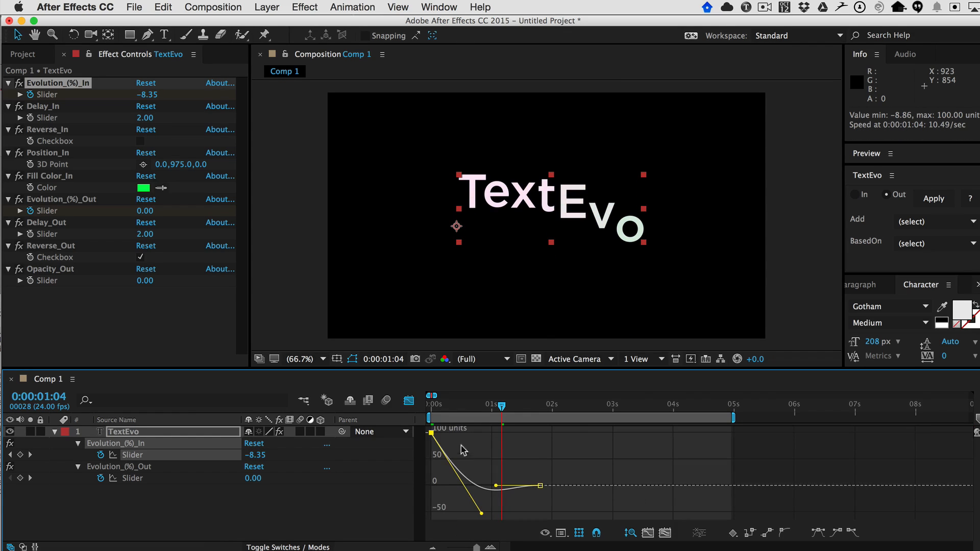
{"action": "key", "text": "space"}
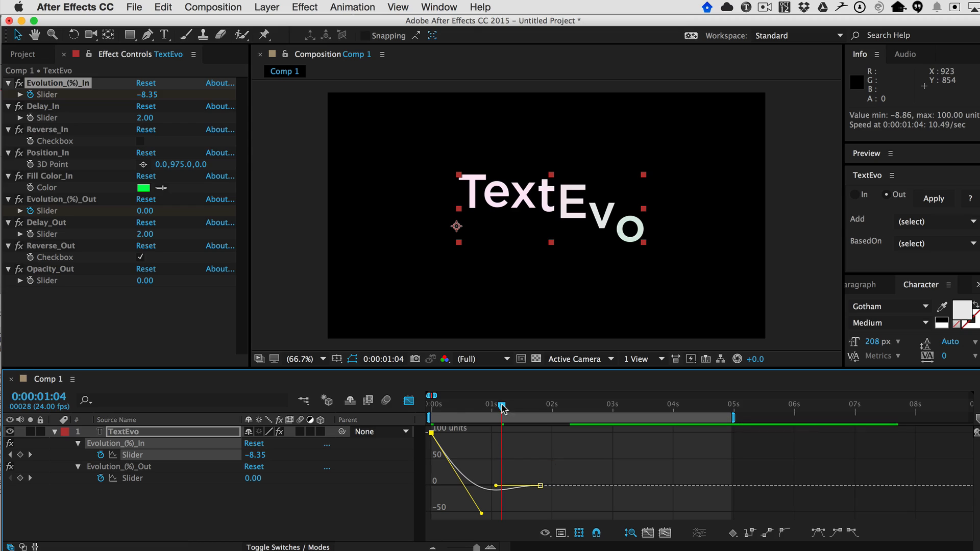